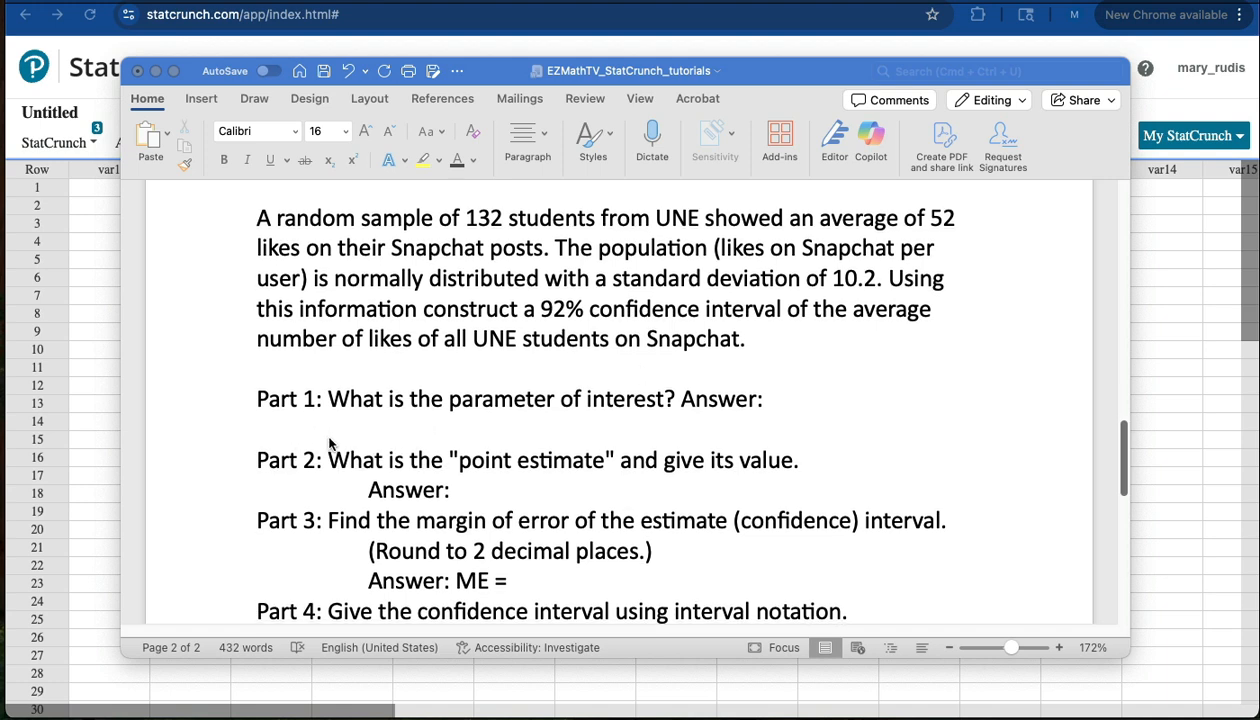
# Fill in μ as the answer to Part 1, the parameter of interest.
pyautogui.scroll(-1, 328, 440)
pyautogui.scroll(-1, 330, 444)
pyautogui.scroll(2, 330, 444)
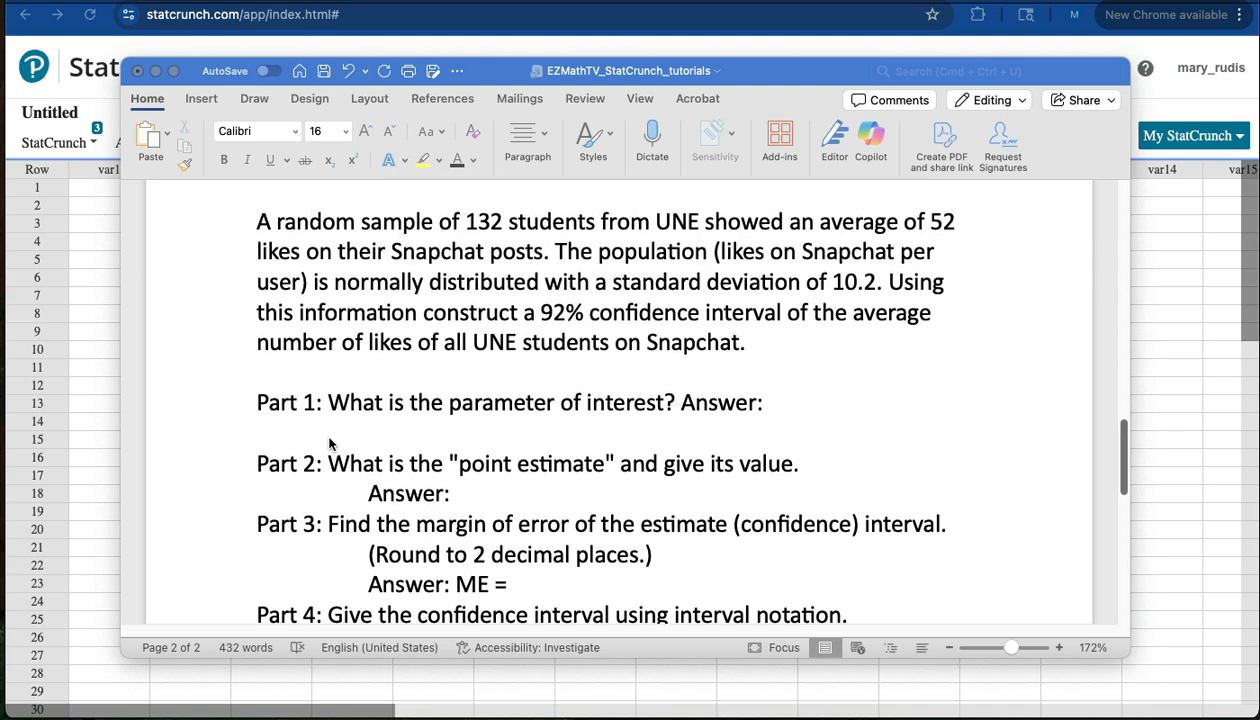
pyautogui.scroll(-2, 330, 444)
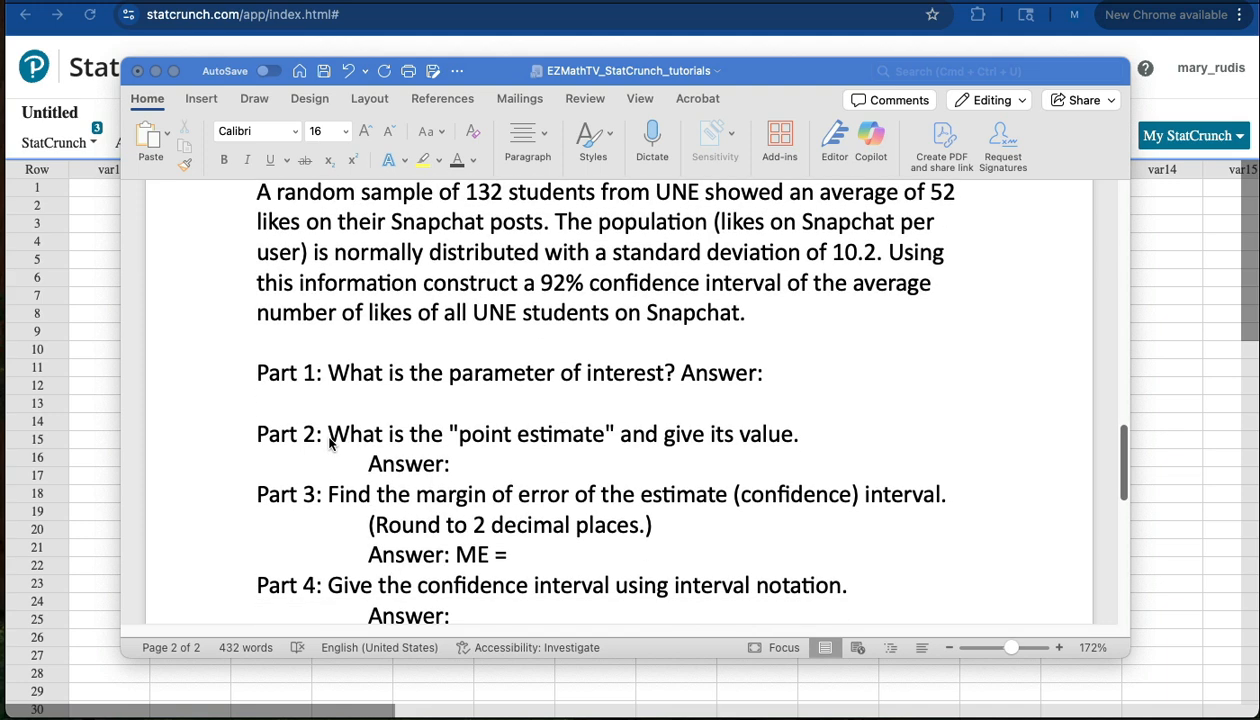
pyautogui.scroll(1, 330, 444)
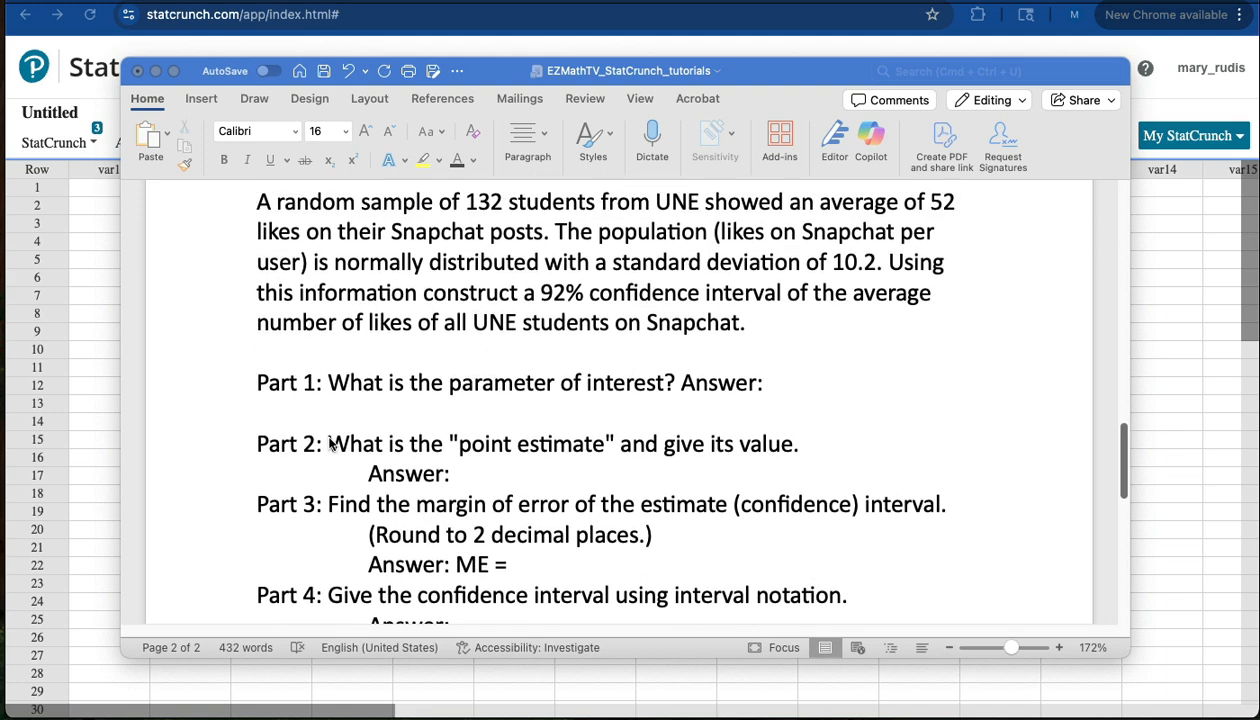
pyautogui.scroll(1, 330, 444)
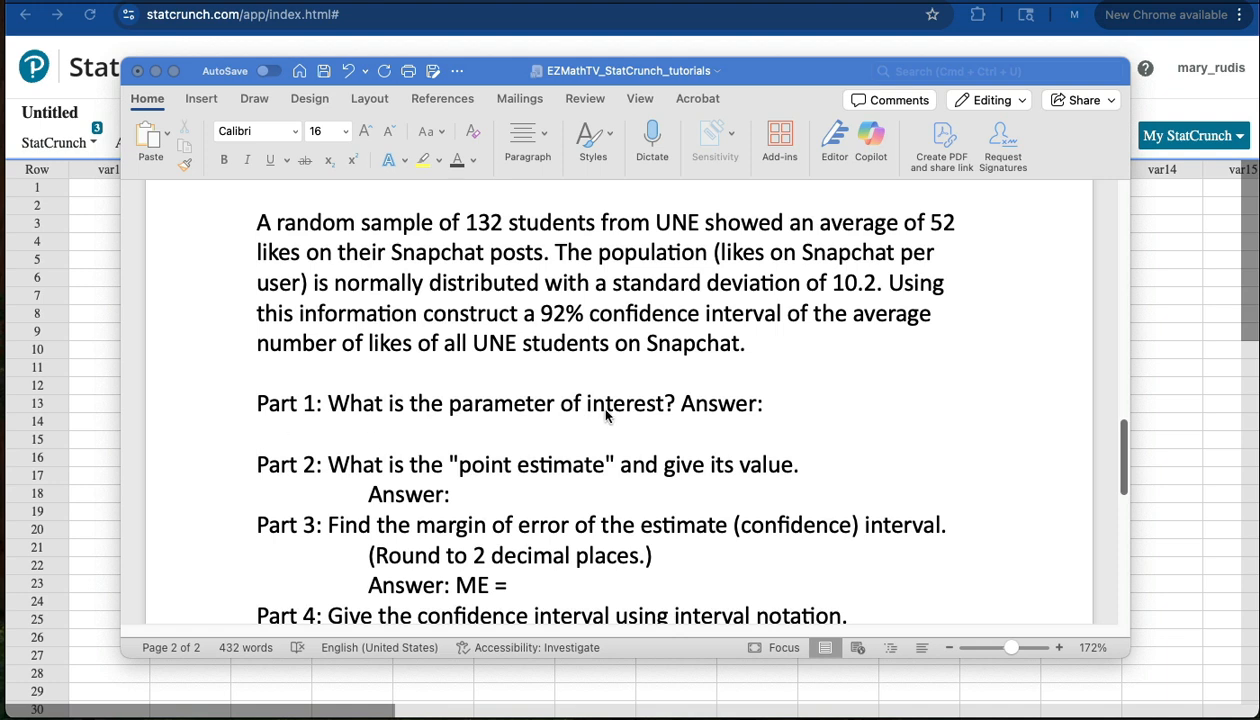
pyautogui.click(772, 402)
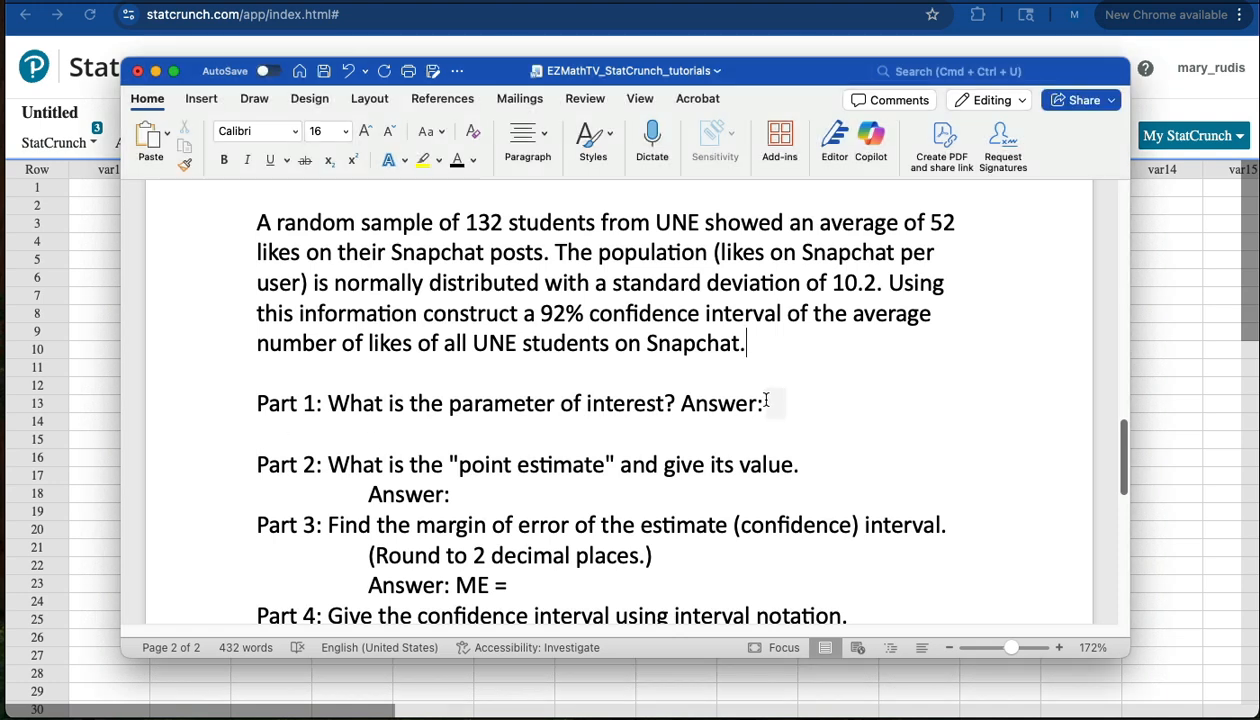
pyautogui.moveTo(762, 403); pyautogui.dragTo(820, 405)
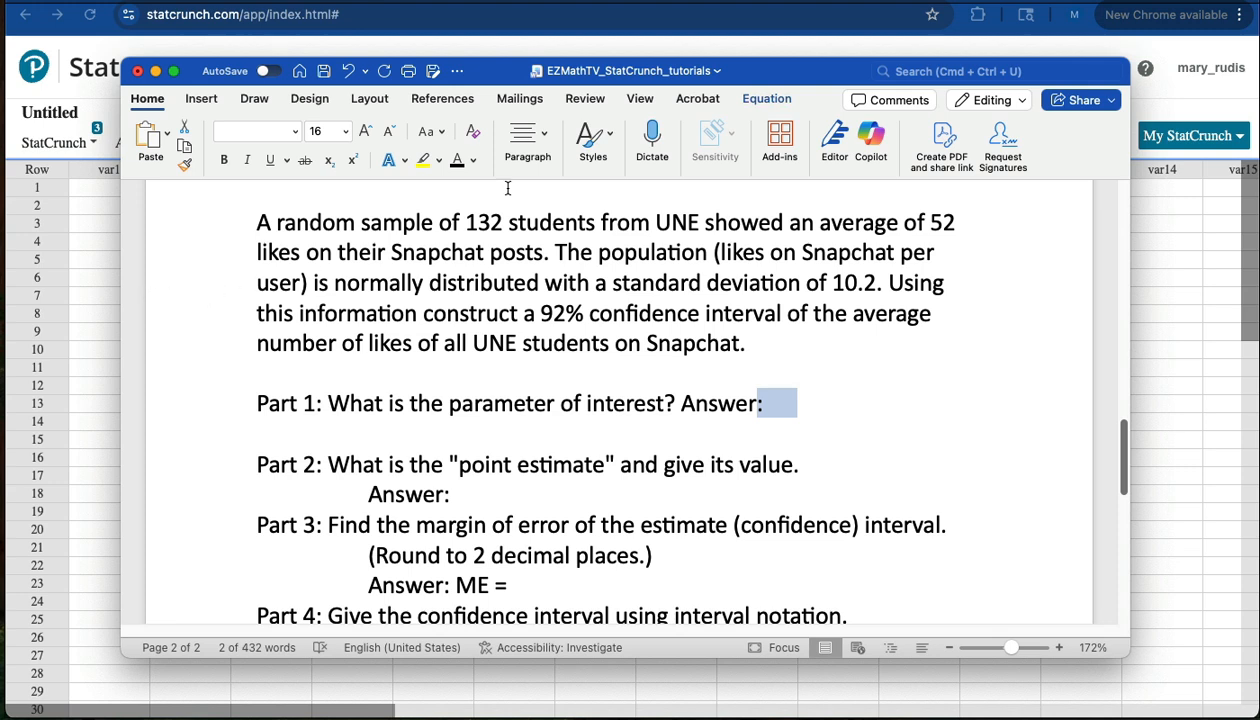
pyautogui.write('μ')
# Make "point estimate" in Part 2 bold and give the Part 2 answer as x̄ = 52.
pyautogui.click(291, 464)
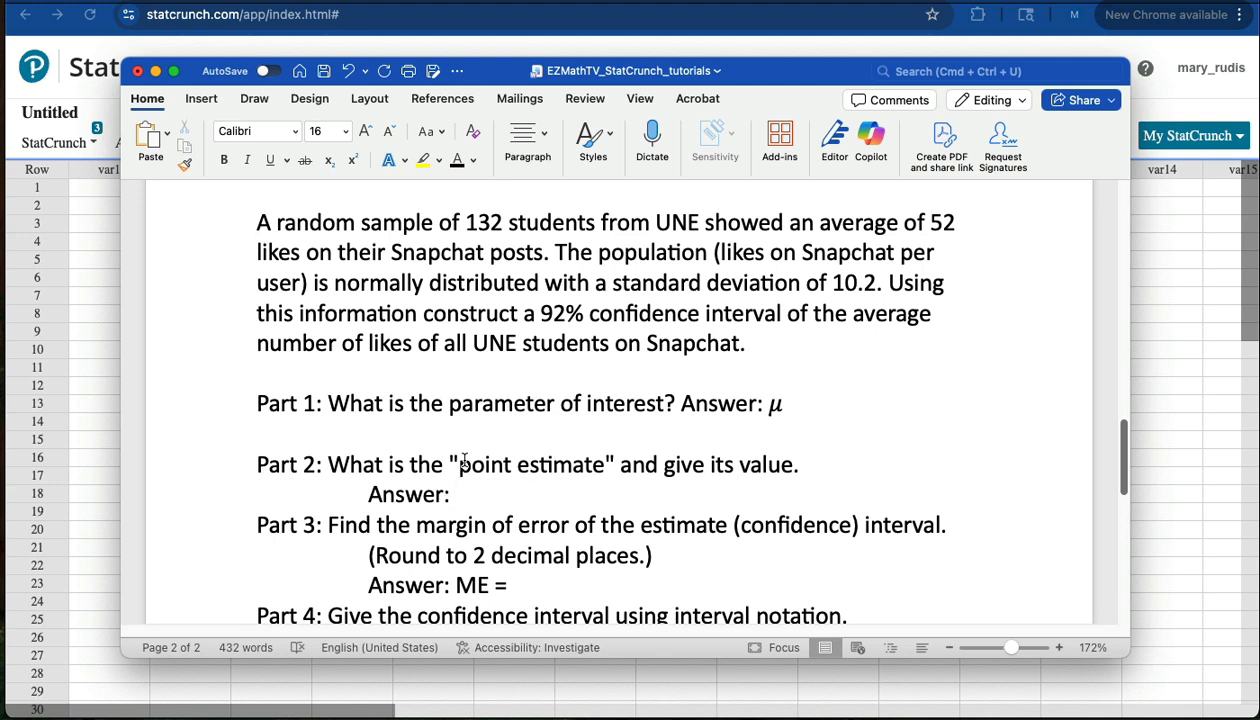
pyautogui.moveTo(460, 462); pyautogui.dragTo(546, 460)
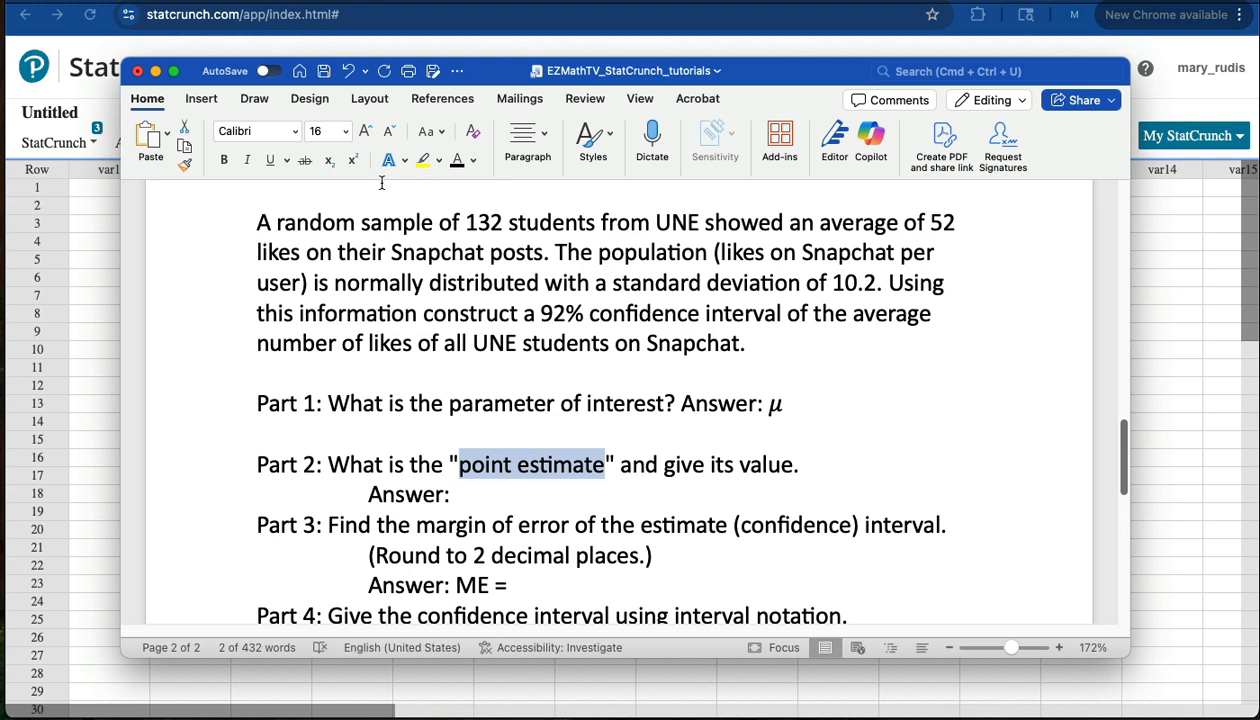
pyautogui.click(222, 164)
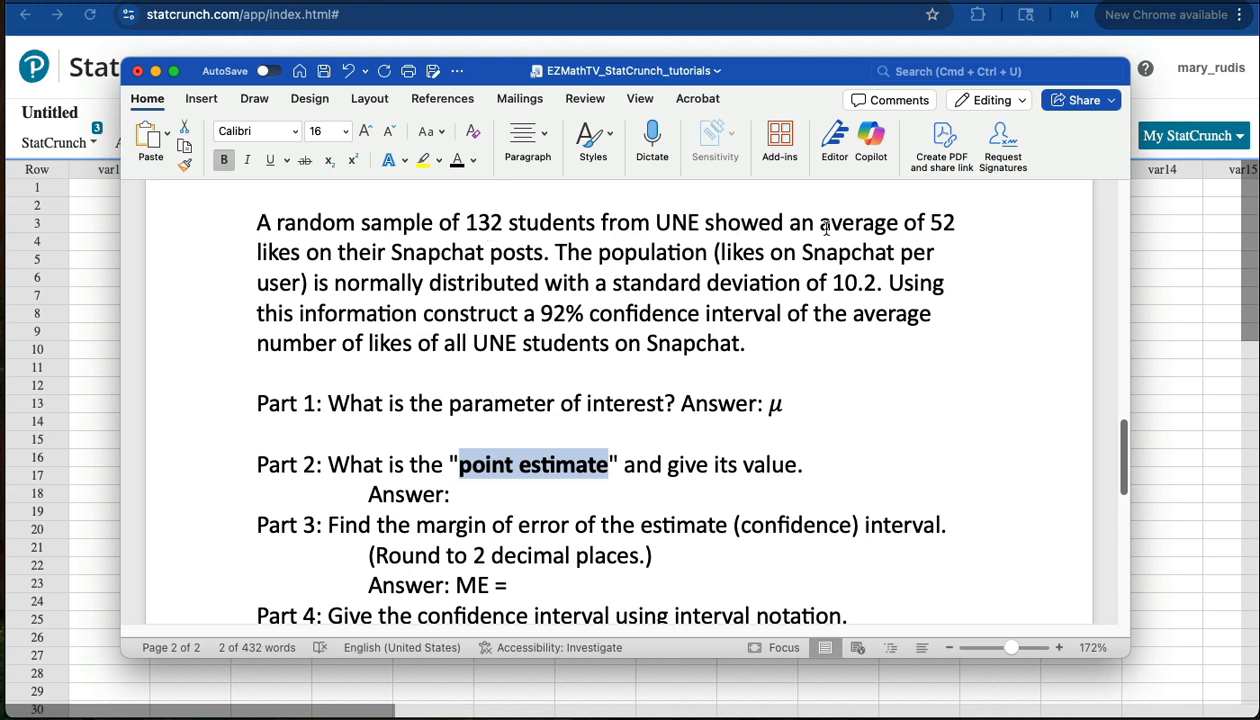
pyautogui.click(454, 496)
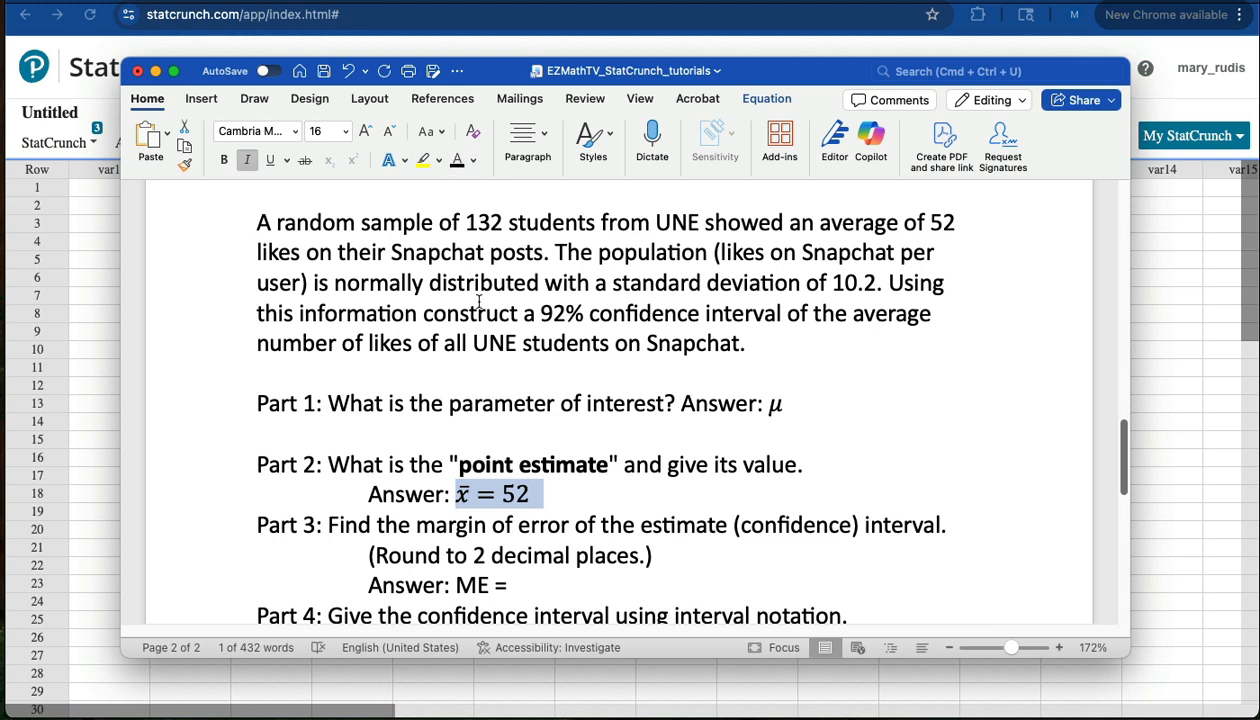
pyautogui.click(555, 485)
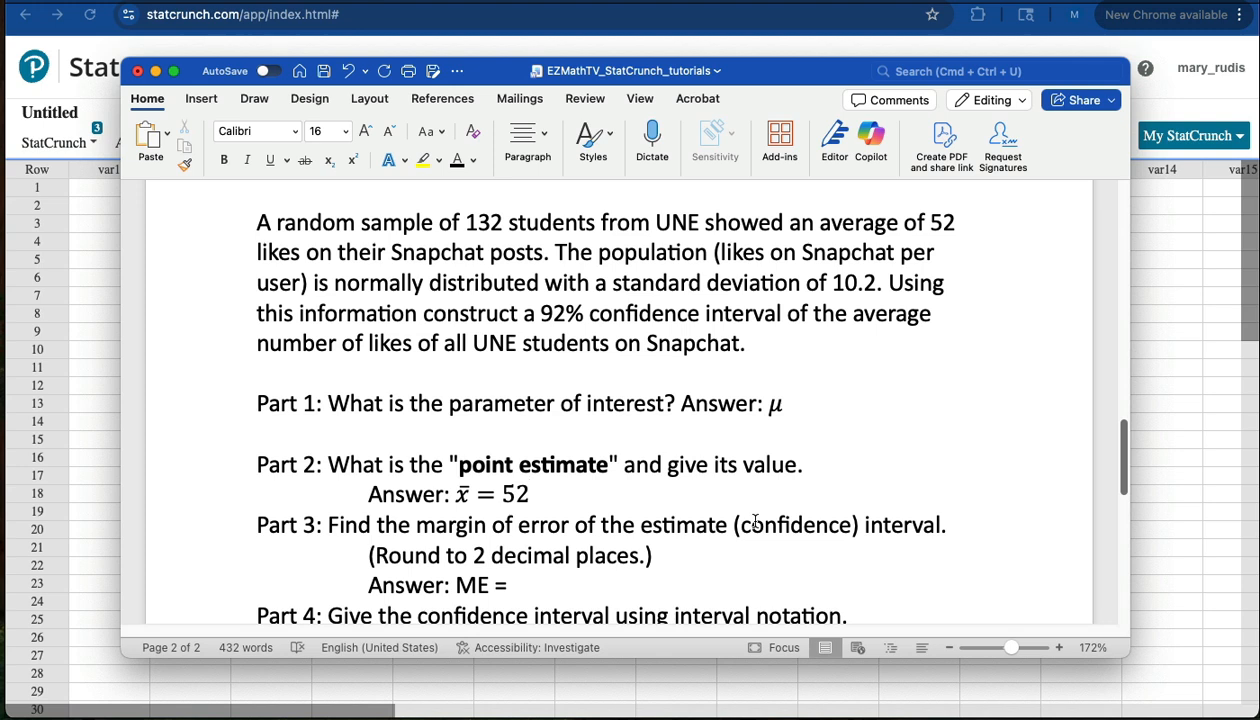
# Make "sample of 132" and "normally distributed" bold in the problem statement.
pyautogui.scroll(-1, 724, 536)
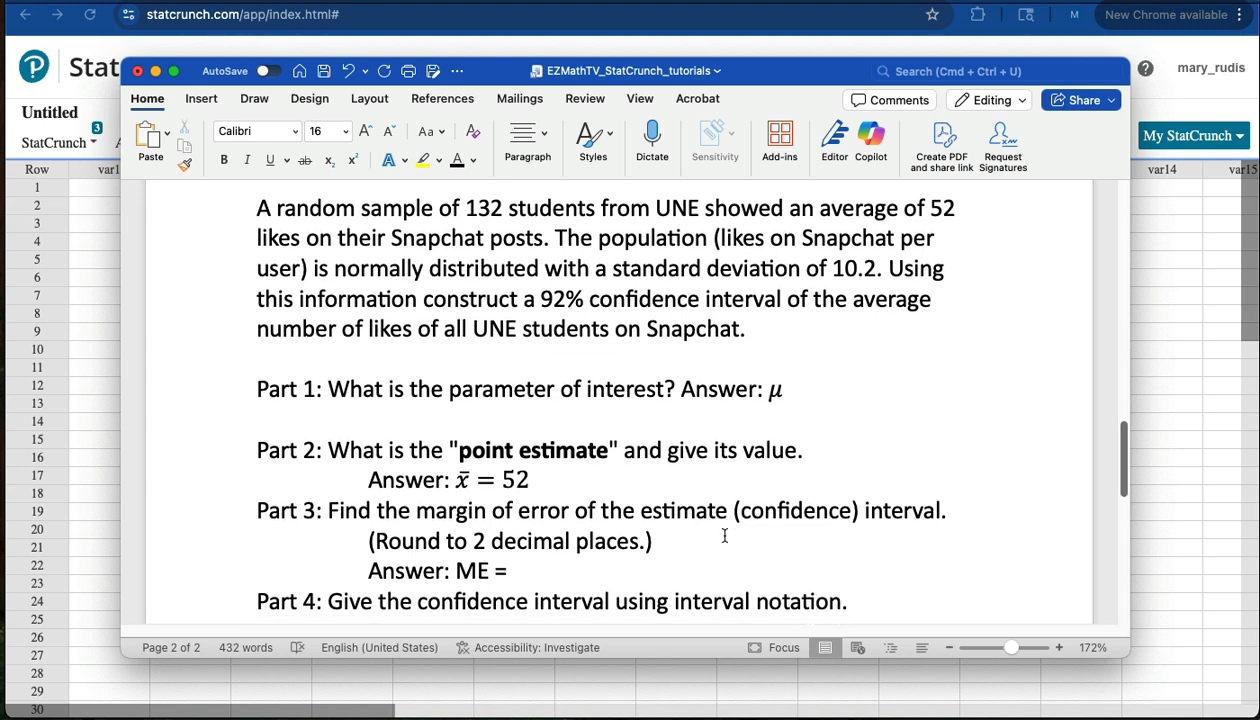
pyautogui.scroll(-3, 725, 535)
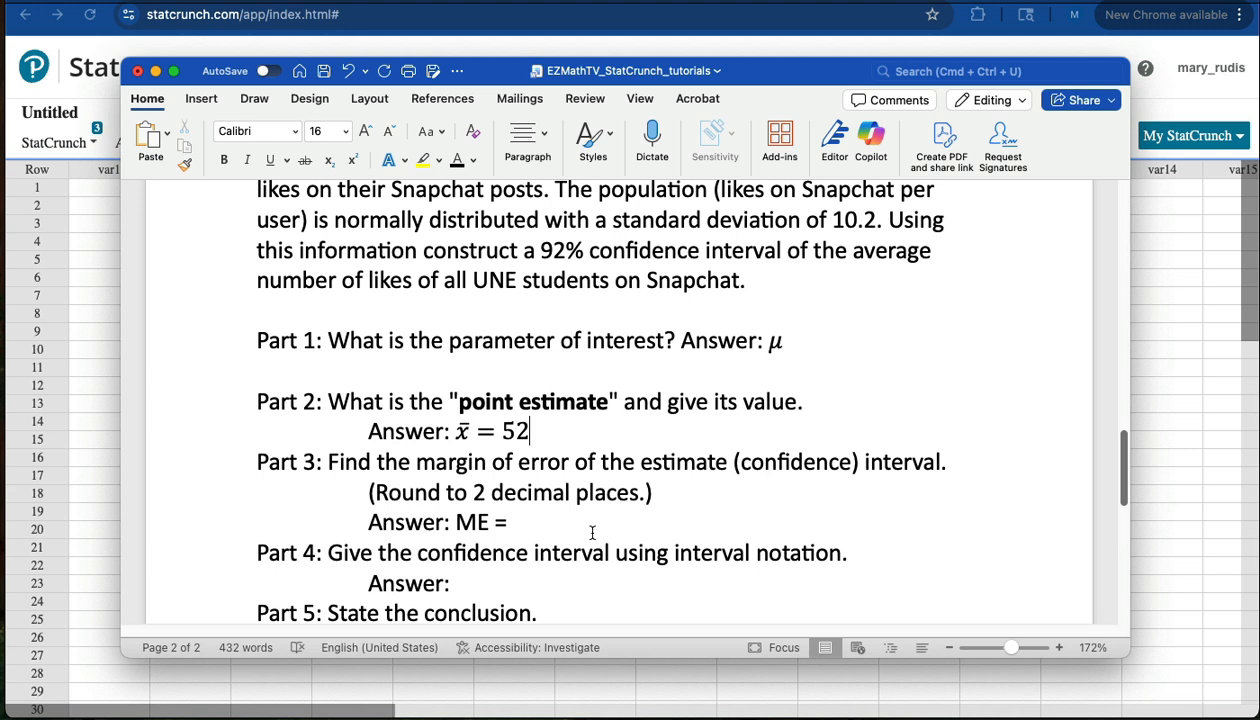
pyautogui.scroll(3, 592, 533)
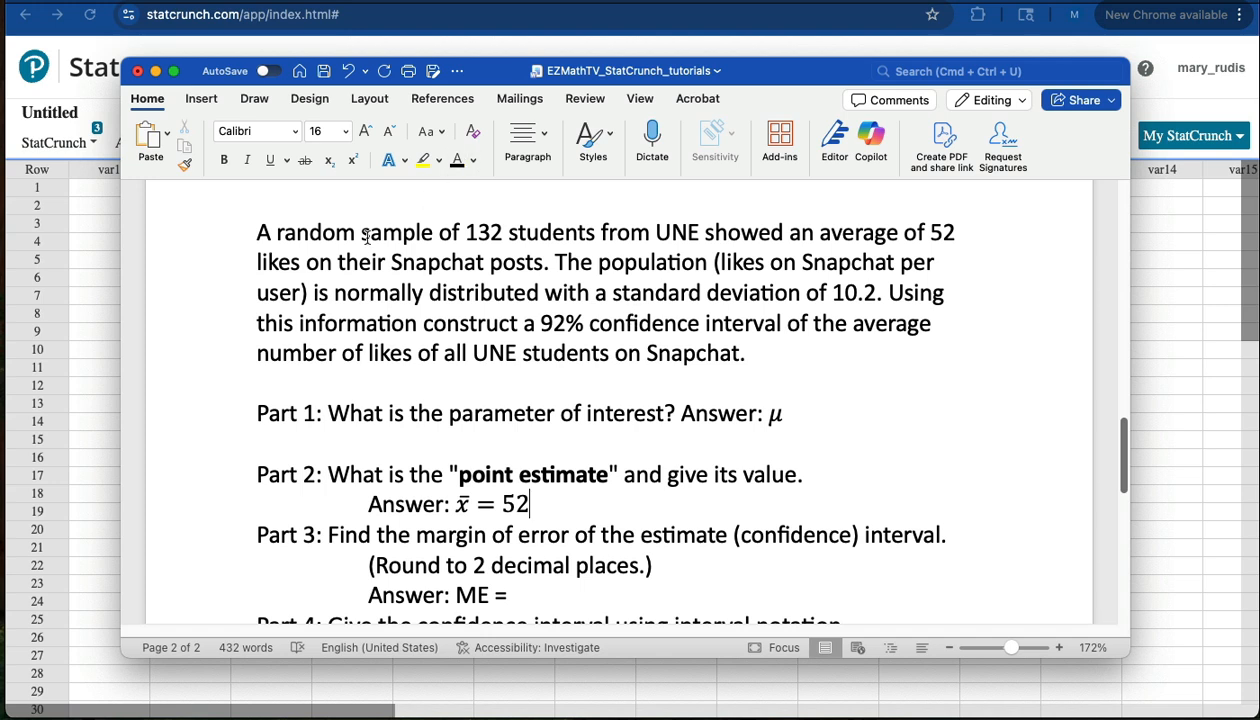
pyautogui.moveTo(361, 240); pyautogui.dragTo(502, 236)
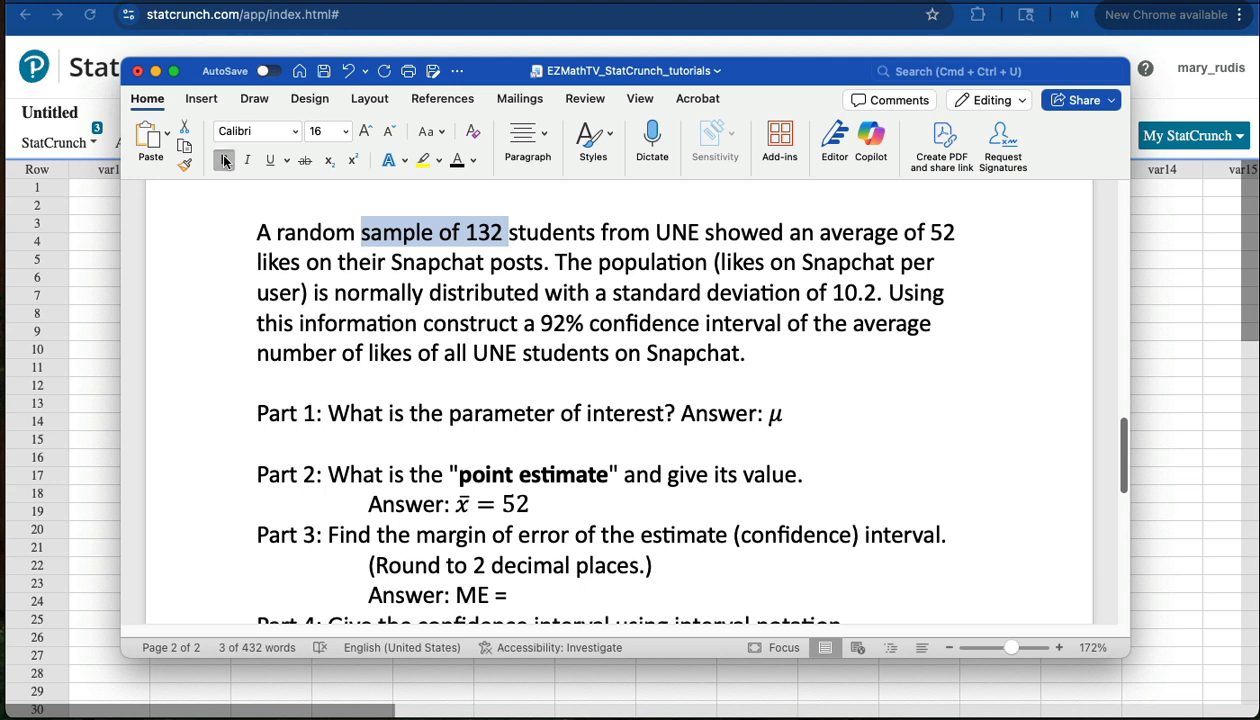
pyautogui.click(224, 161)
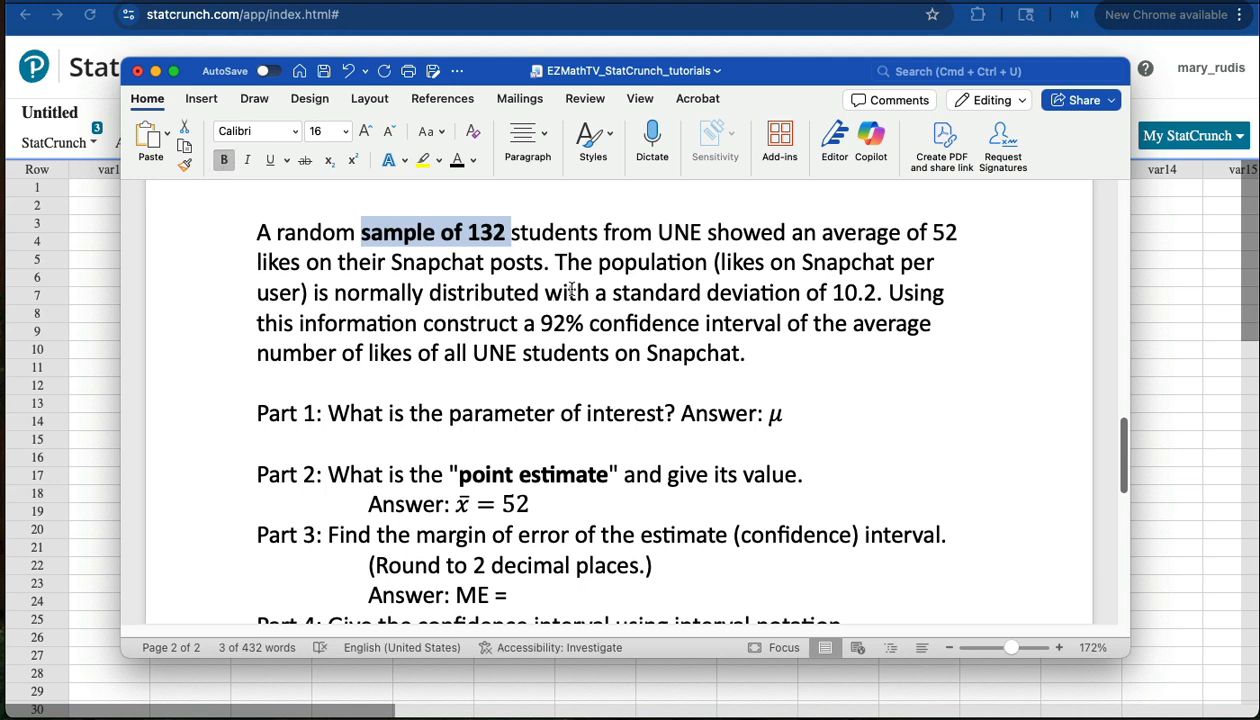
pyautogui.moveTo(597, 263); pyautogui.dragTo(535, 293)
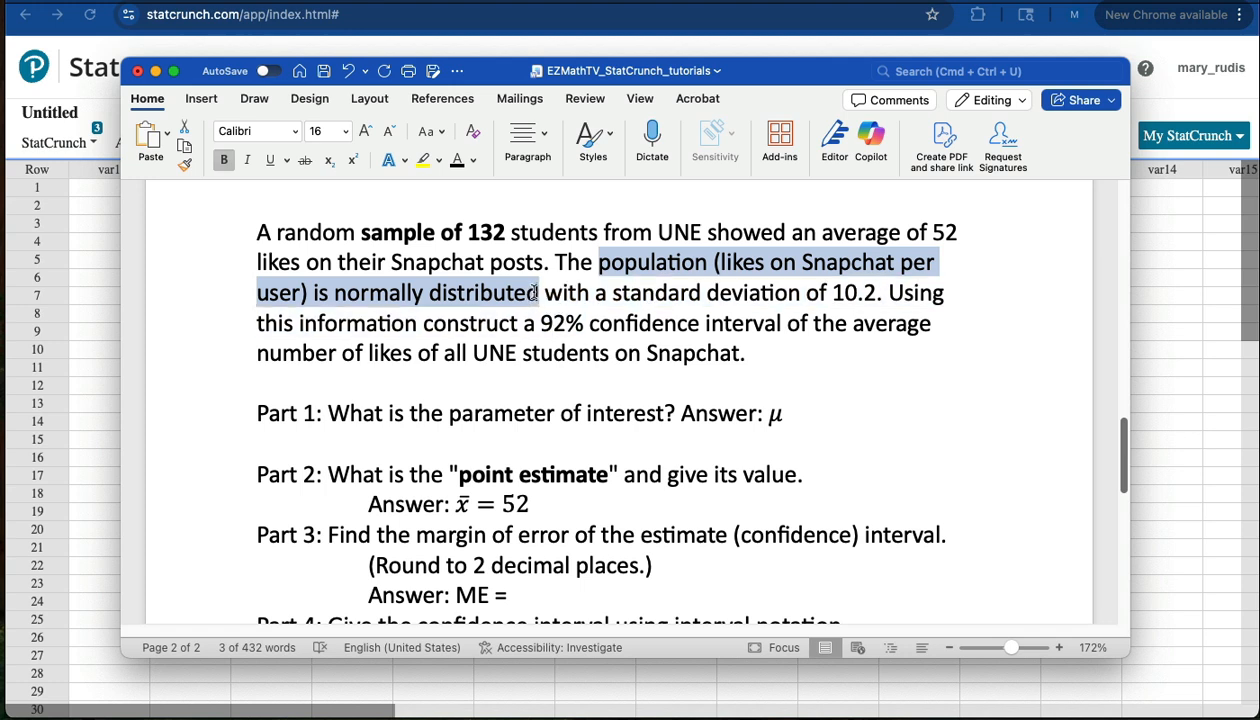
pyautogui.click(357, 292)
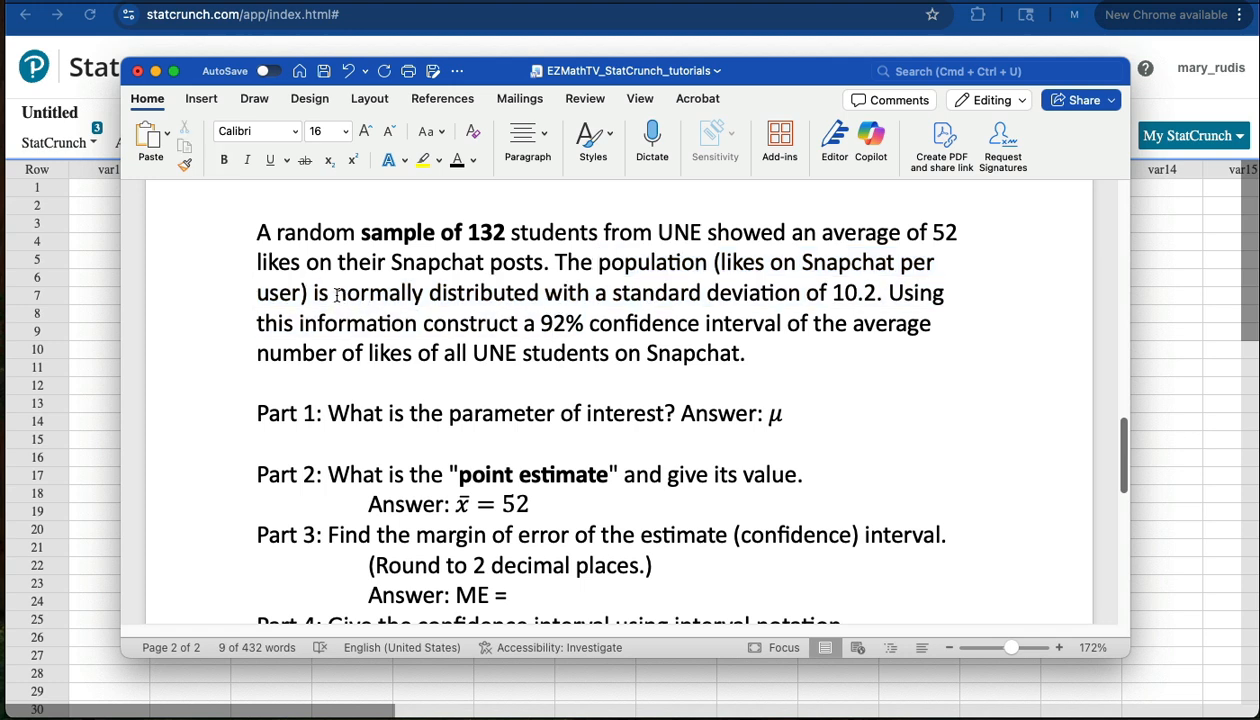
pyautogui.moveTo(337, 293); pyautogui.dragTo(540, 293)
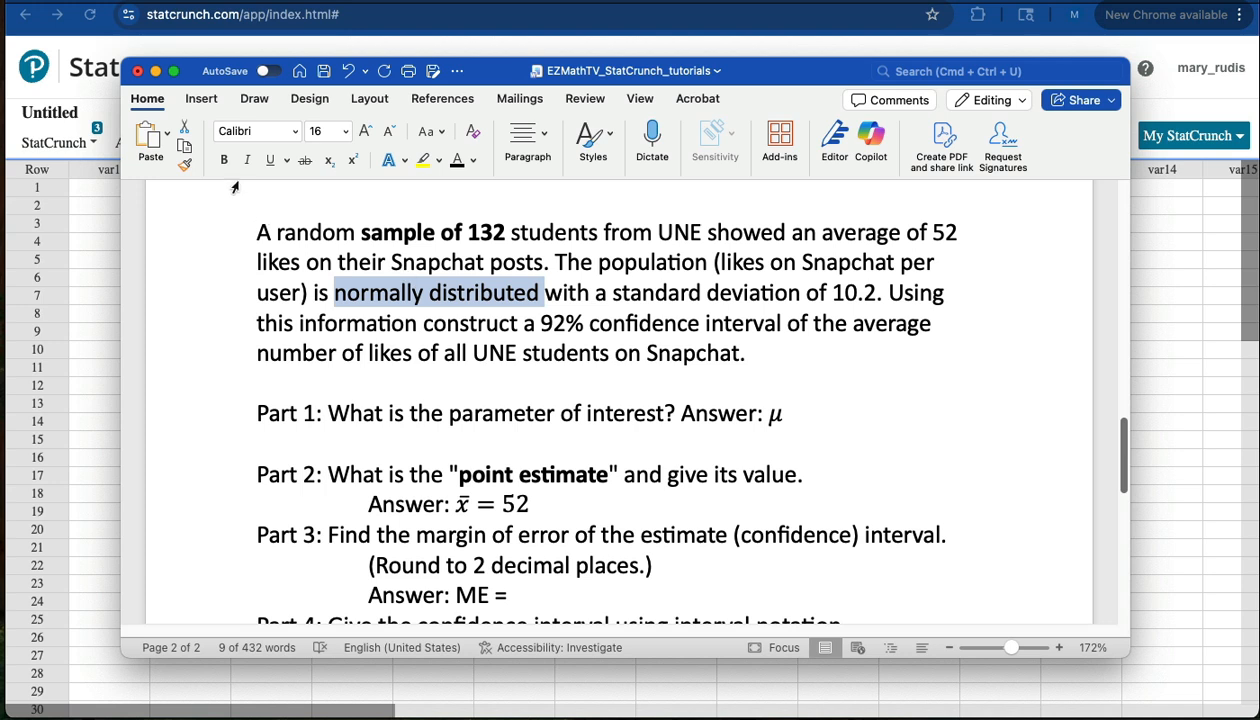
pyautogui.click(222, 161)
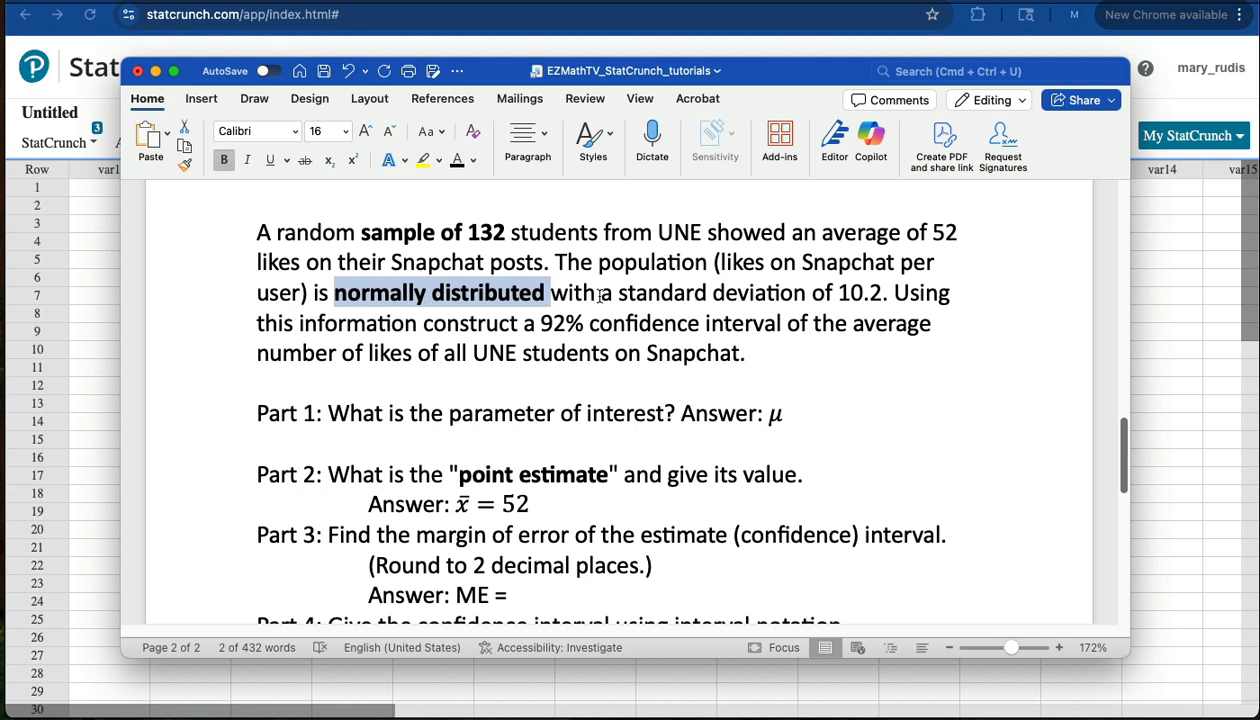
# Make "standard deviation of 10.2" bold in the problem statement, then highlight "population" and "10.2" by selecting each.
pyautogui.moveTo(615, 292); pyautogui.dragTo(876, 292)
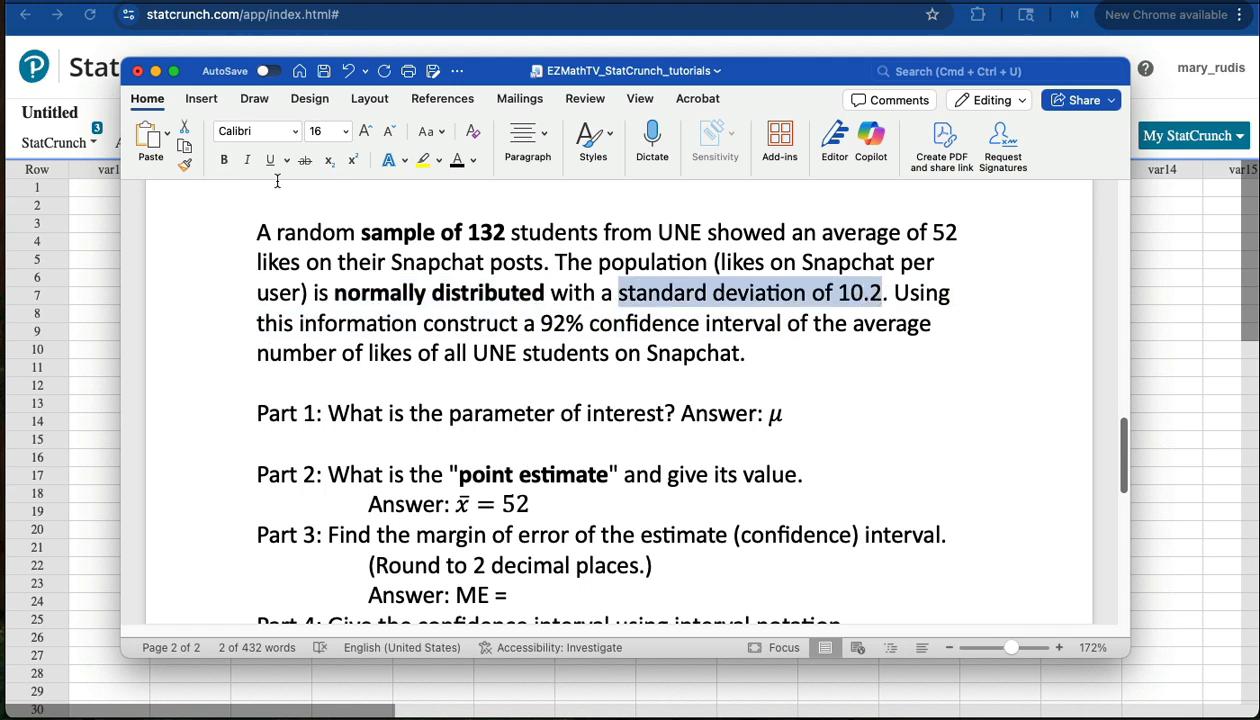
pyautogui.click(224, 161)
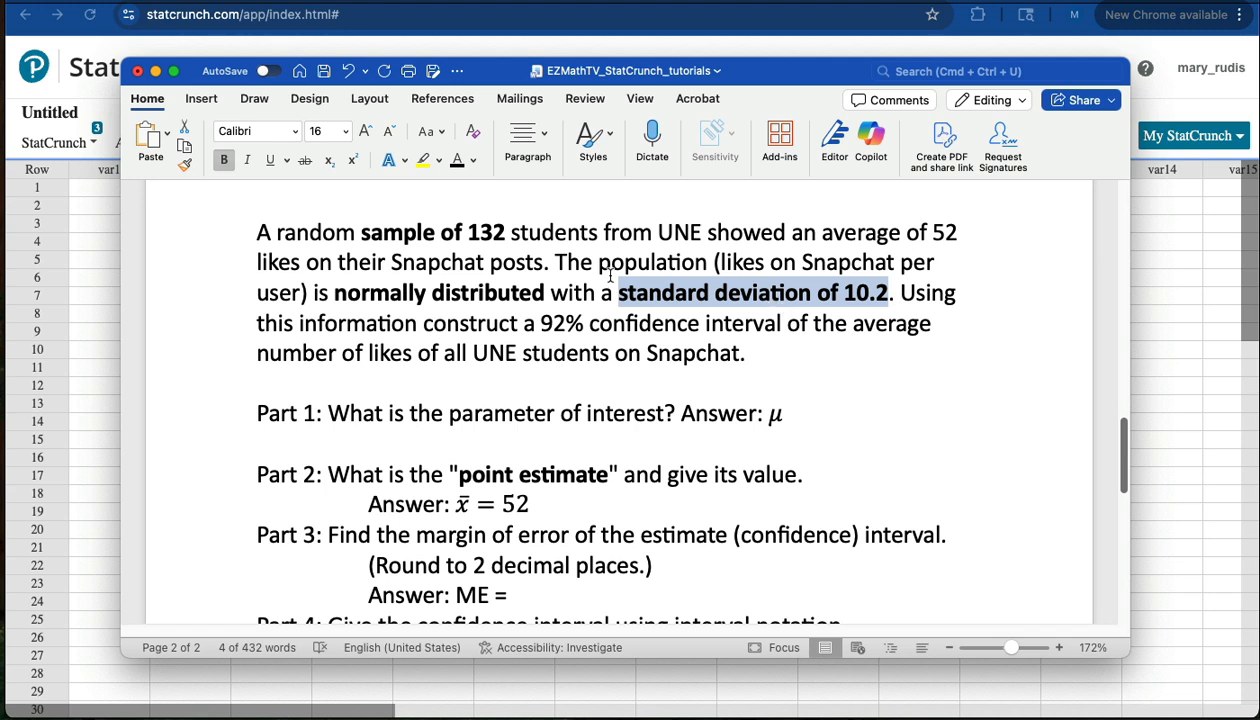
pyautogui.moveTo(597, 265); pyautogui.dragTo(701, 265)
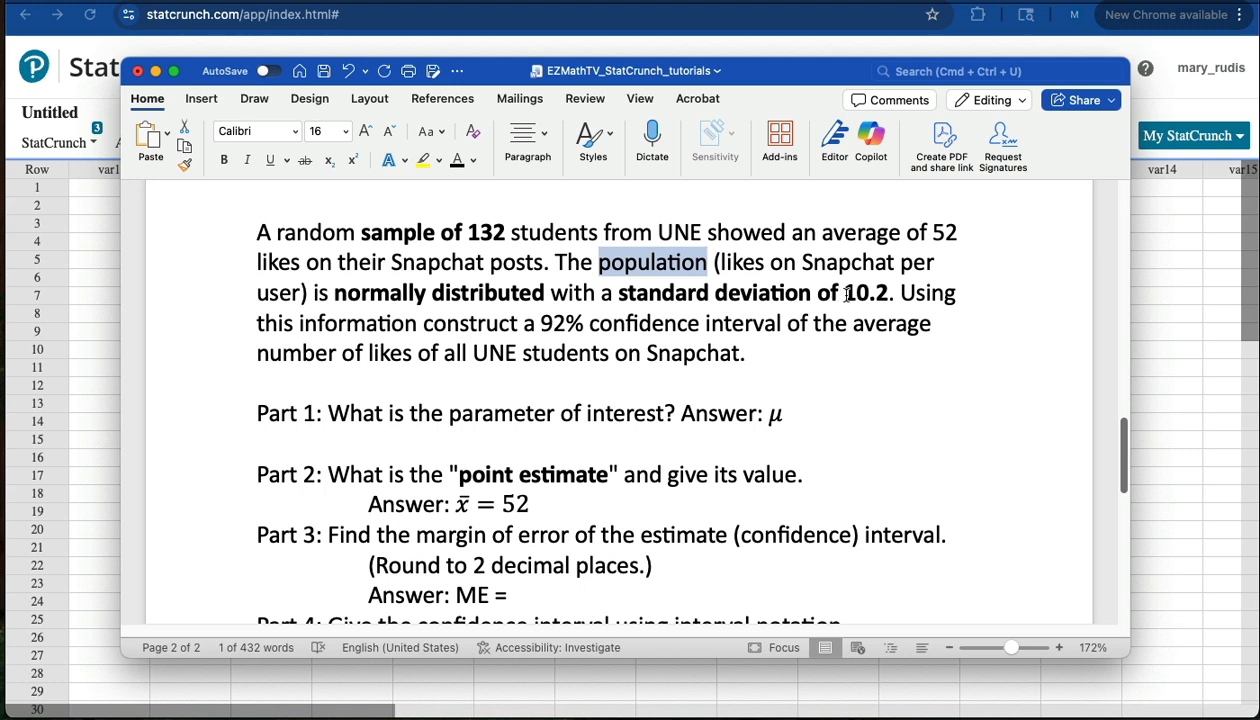
pyautogui.moveTo(846, 293); pyautogui.dragTo(884, 300)
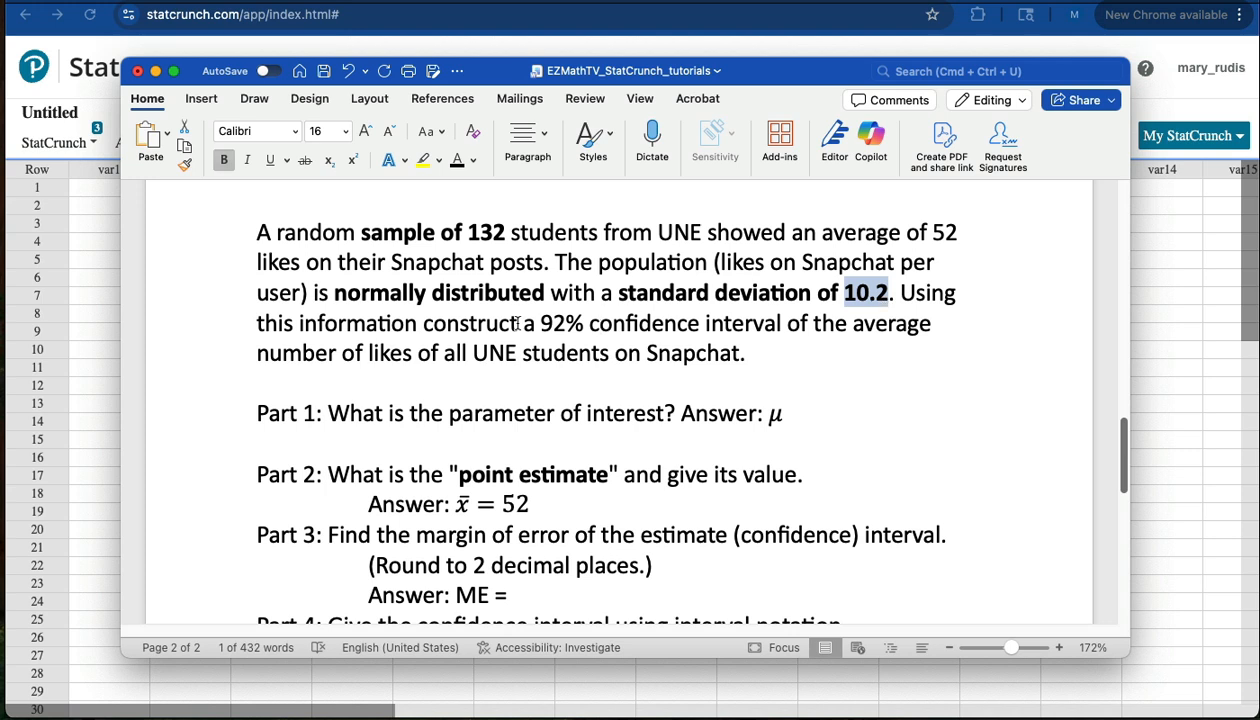
# Make the confidence level "92%" and the sample average "52" bold in the problem statement.
pyautogui.moveTo(538, 323)
pyautogui.mouseDown()
pyautogui.moveTo(680, 326)
pyautogui.moveTo(560, 322)
pyautogui.mouseUp()
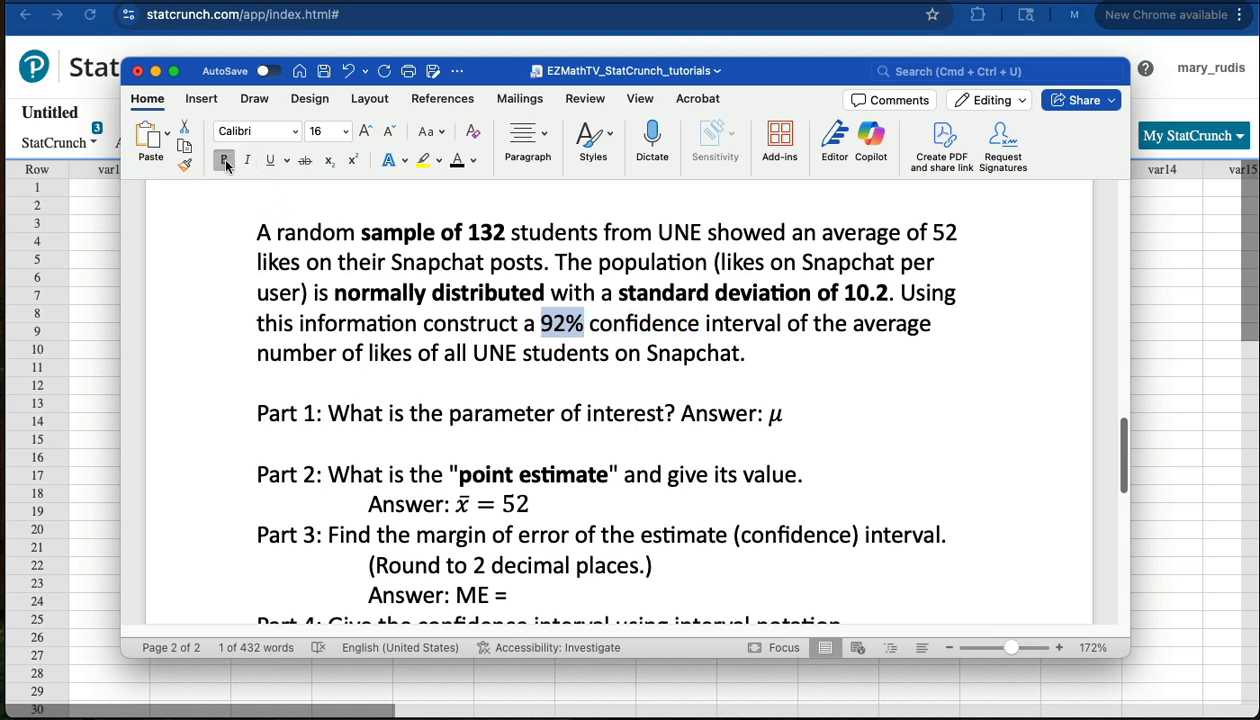
pyautogui.click(224, 161)
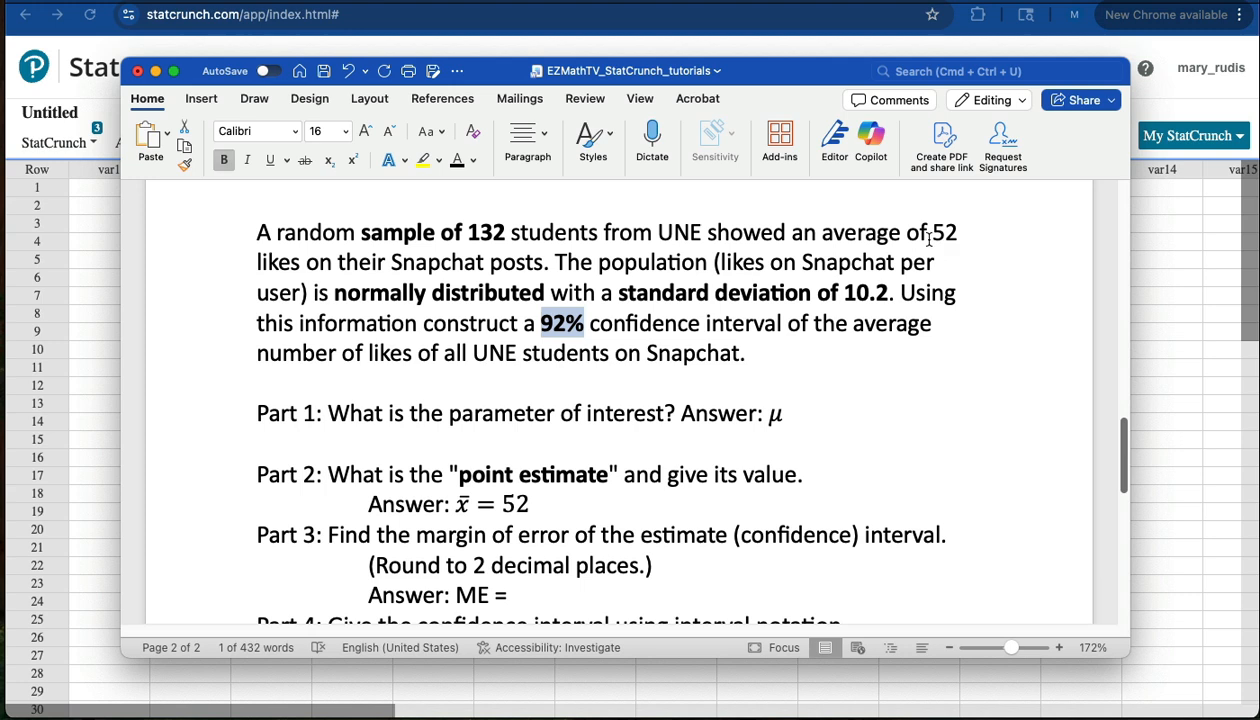
pyautogui.moveTo(932, 232); pyautogui.dragTo(957, 232)
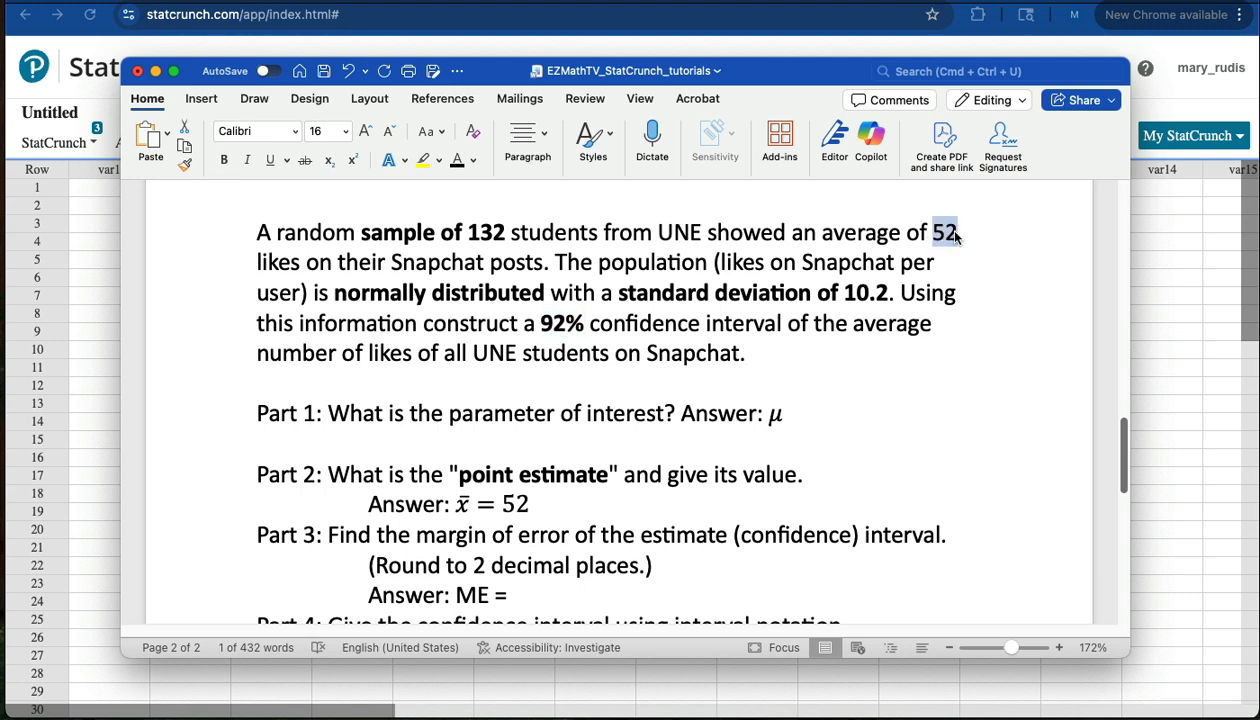
pyautogui.click(219, 161)
# Move the Word document out of the way, switch to StatCrunch and open a one-sample Z Stats calculation with summary data.
pyautogui.moveTo(501, 73); pyautogui.dragTo(501, 584)
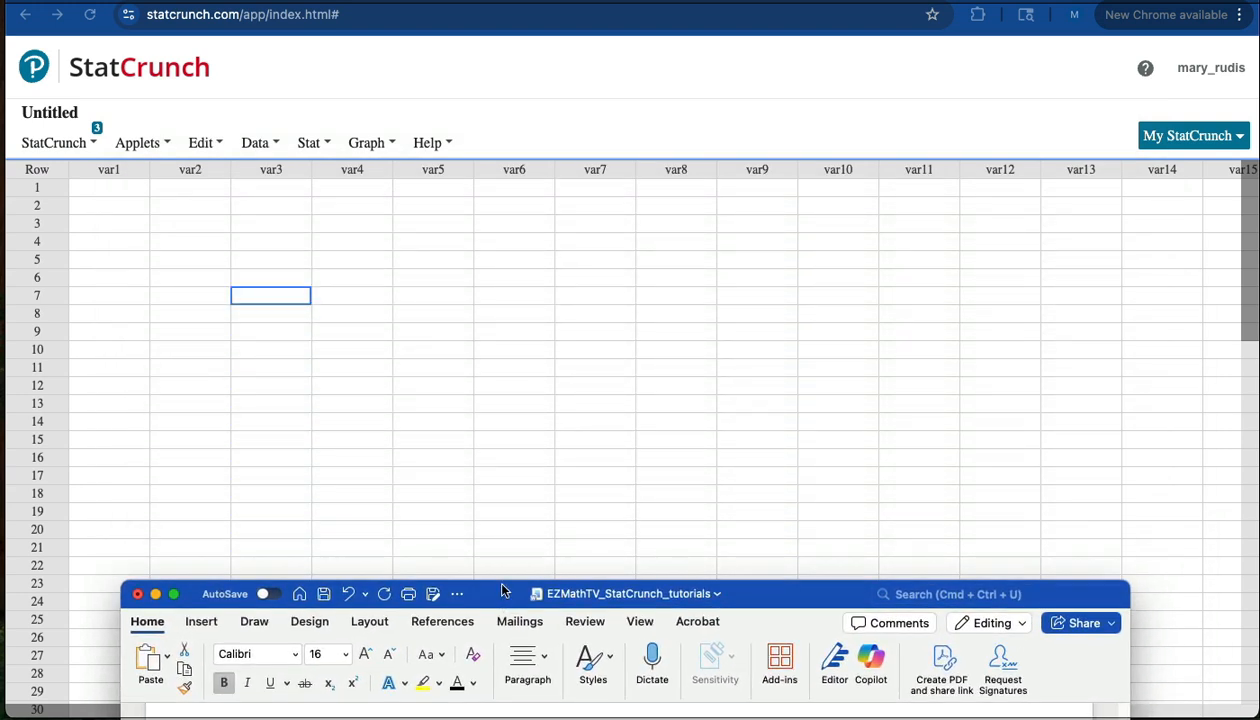
pyautogui.click(380, 246)
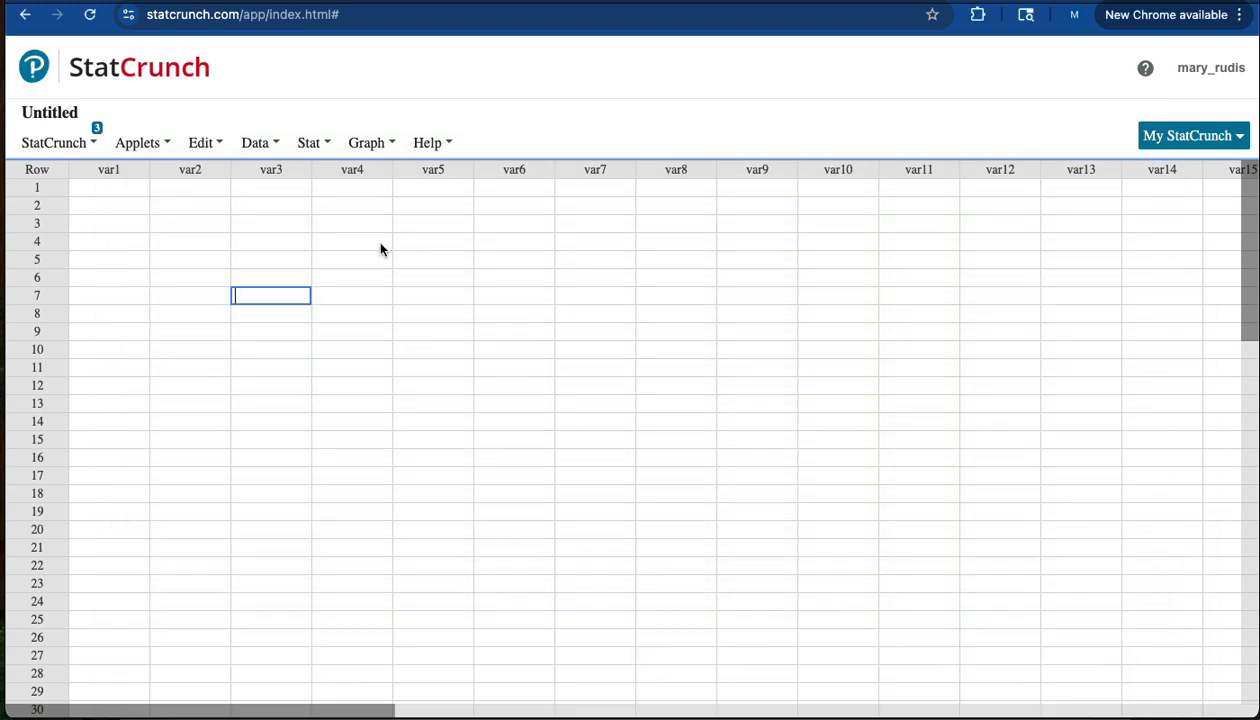
pyautogui.click(322, 144)
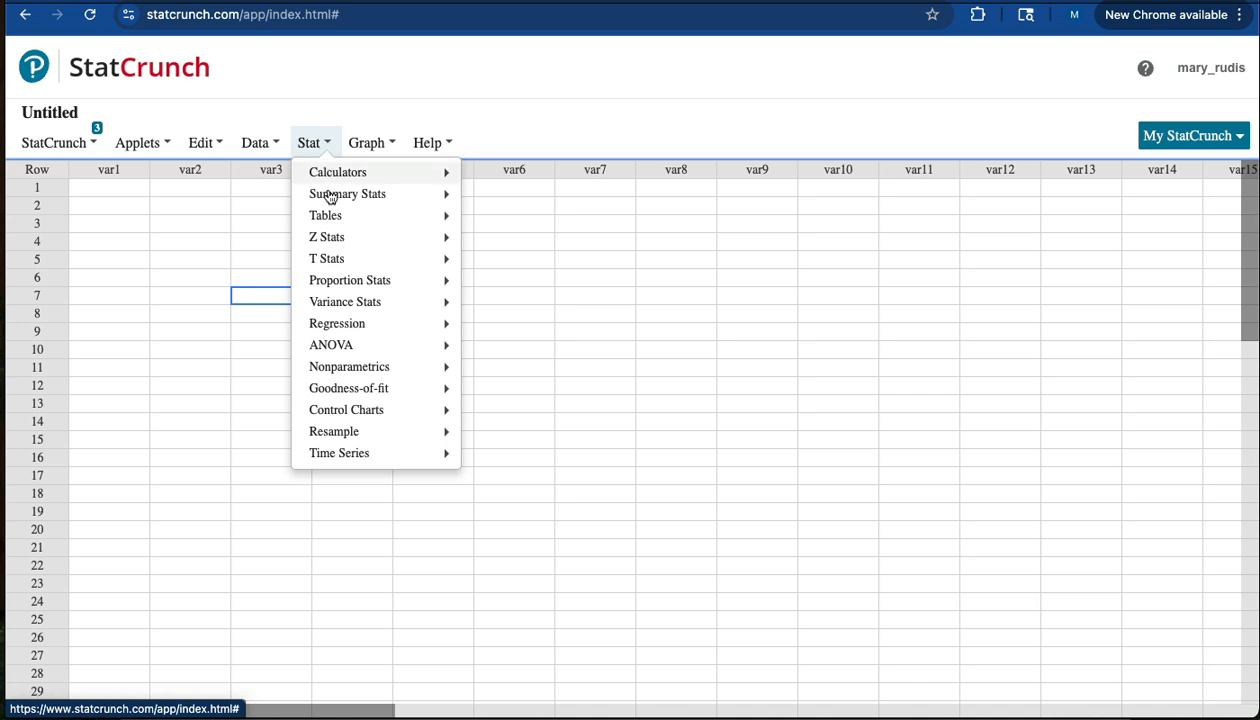
pyautogui.moveTo(328, 244)
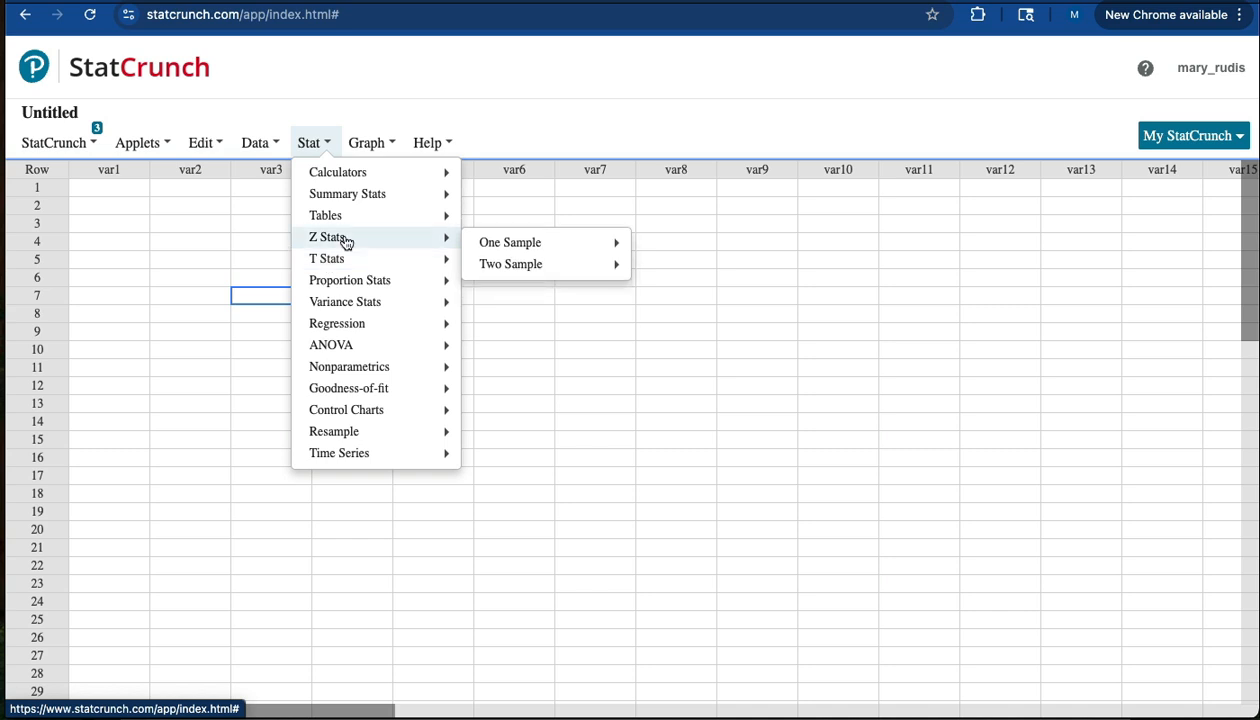
pyautogui.moveTo(511, 249)
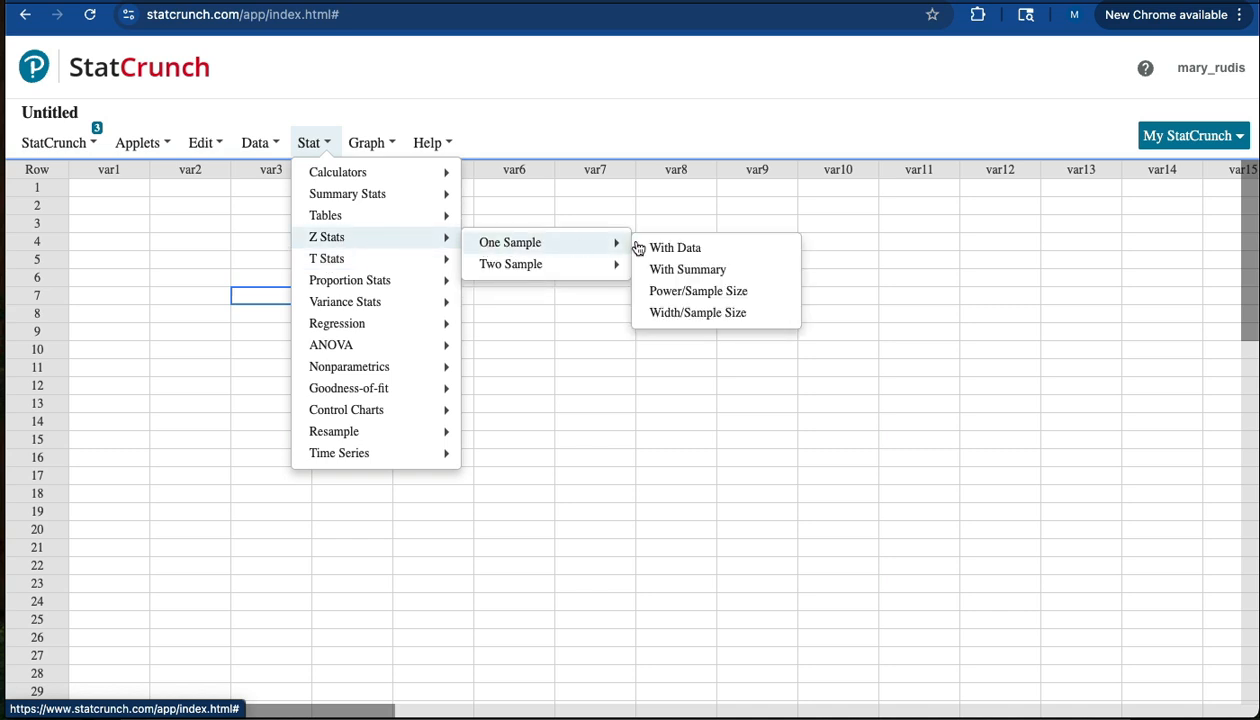
pyautogui.click(686, 270)
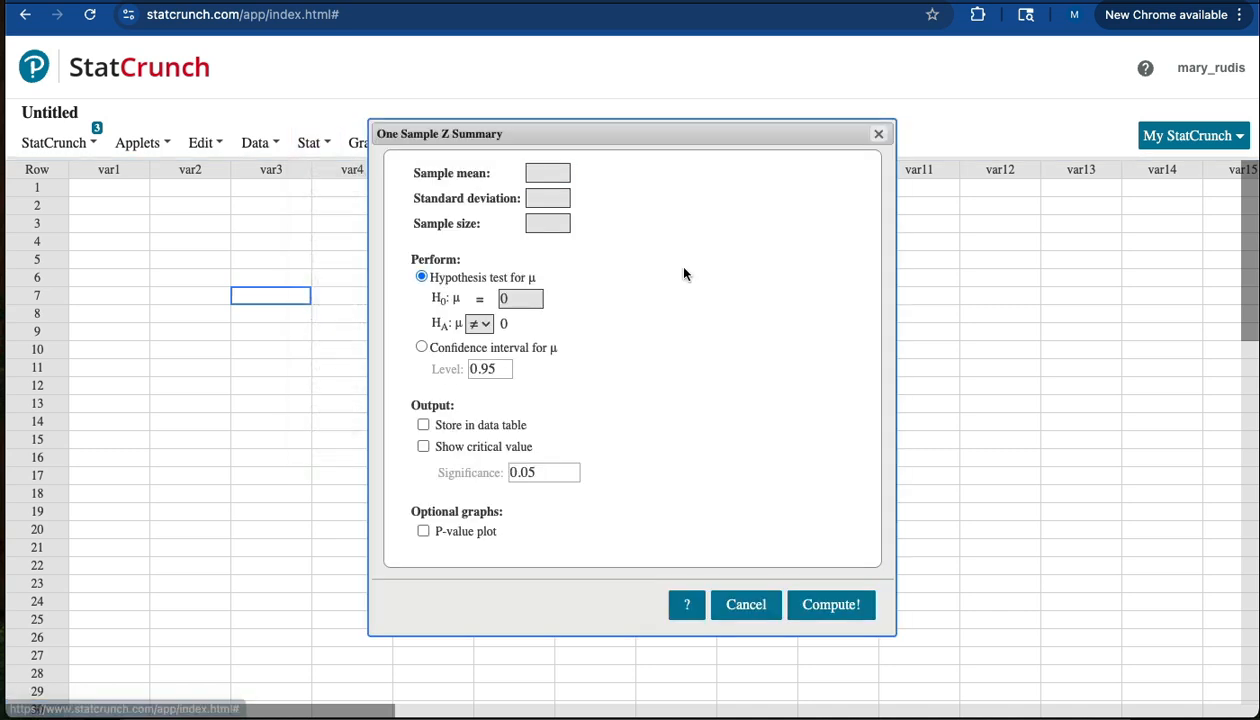
# Enter the summary statistics for the Z calculation: sample mean 52, standard deviation 10.2 and sample size 132.
pyautogui.moveTo(584, 126); pyautogui.dragTo(536, 93)
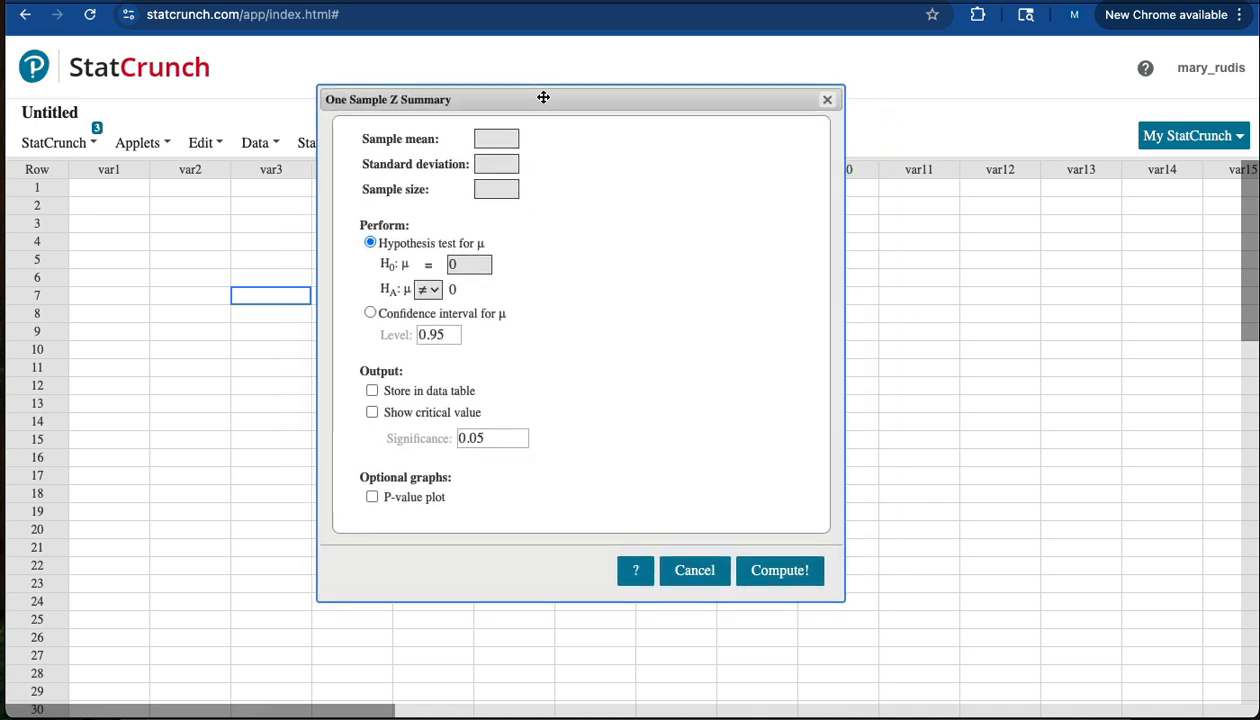
pyautogui.click(493, 138)
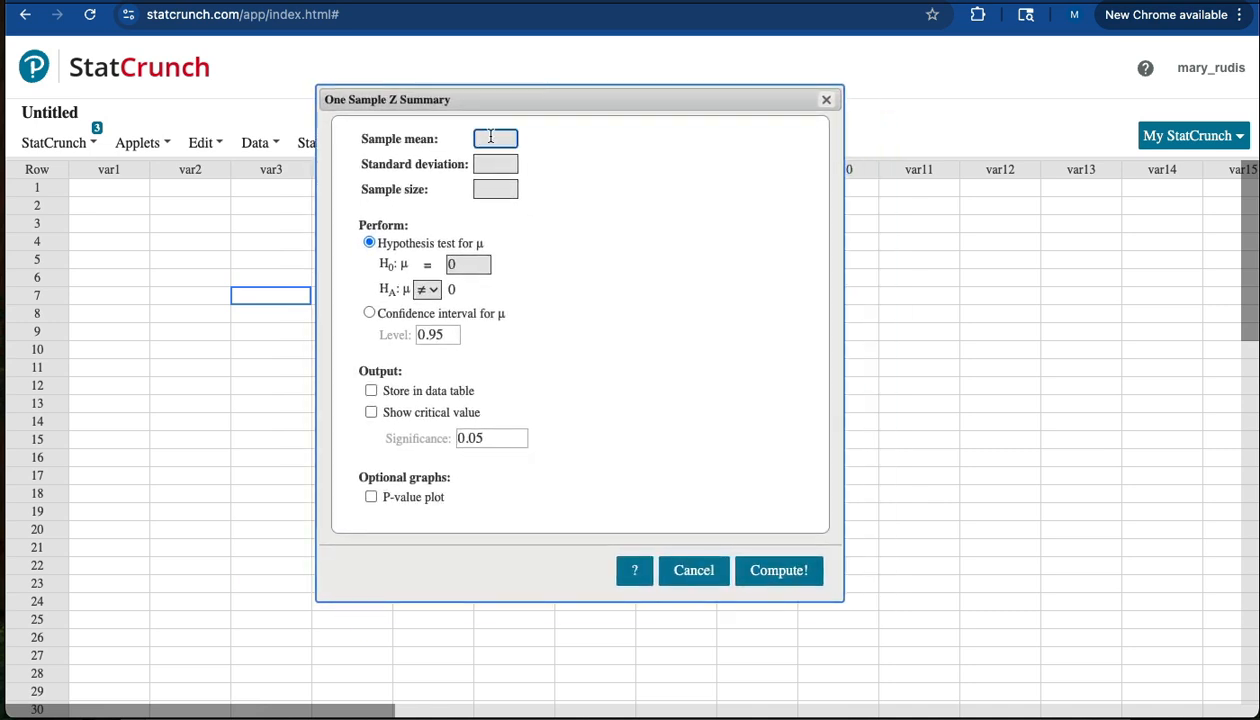
pyautogui.write('52')
pyautogui.click(492, 163)
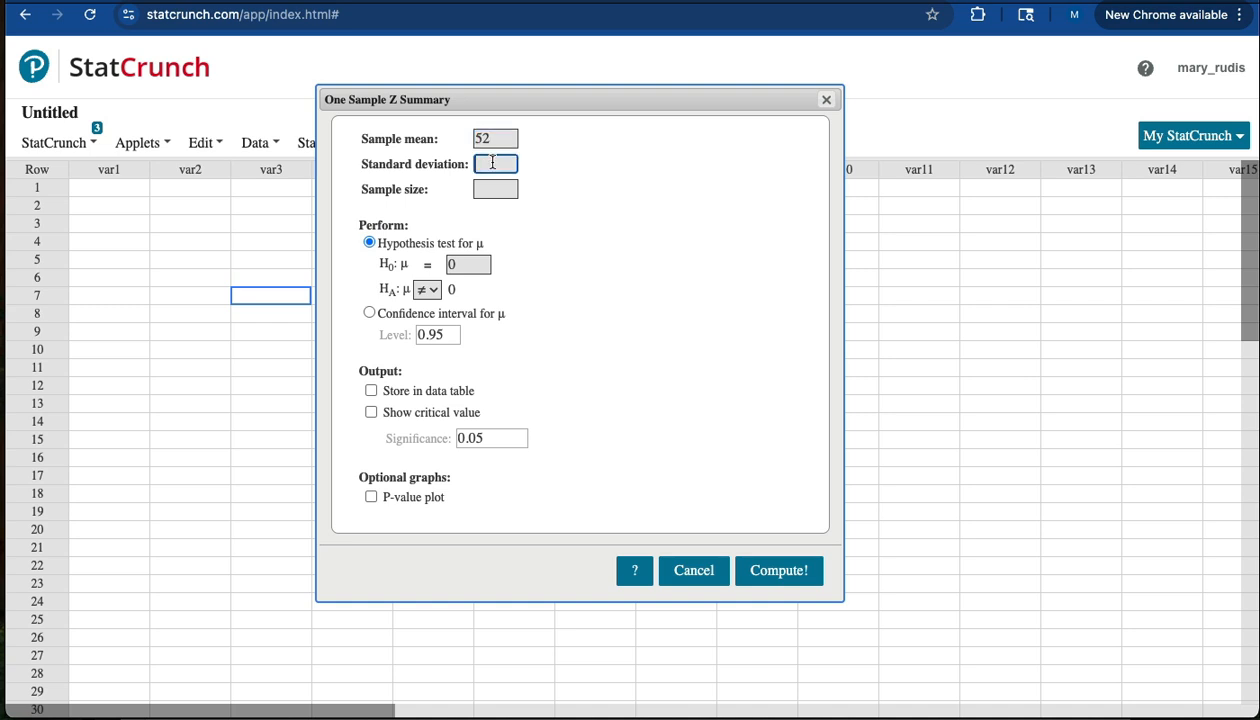
pyautogui.write('10.2')
pyautogui.click(497, 191)
pyautogui.write('132')
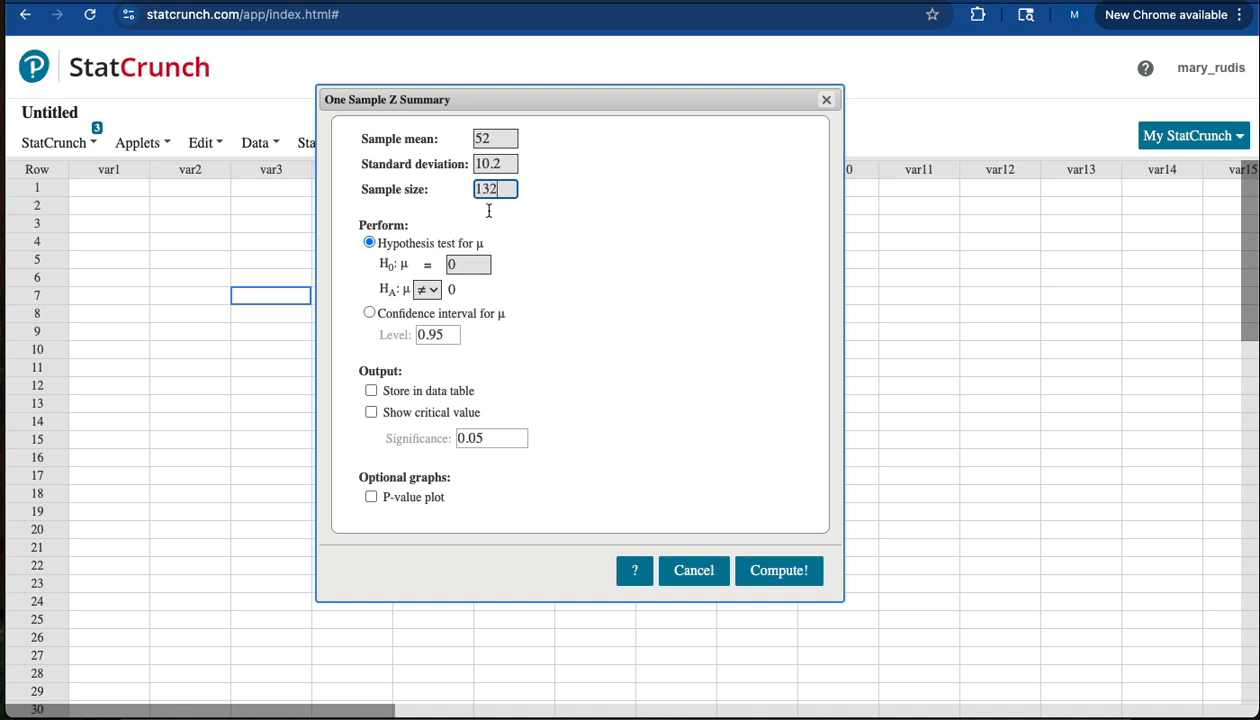
# Choose a confidence interval for μ at level 0.92, include the critical value in the output and compute it.
pyautogui.click(369, 313)
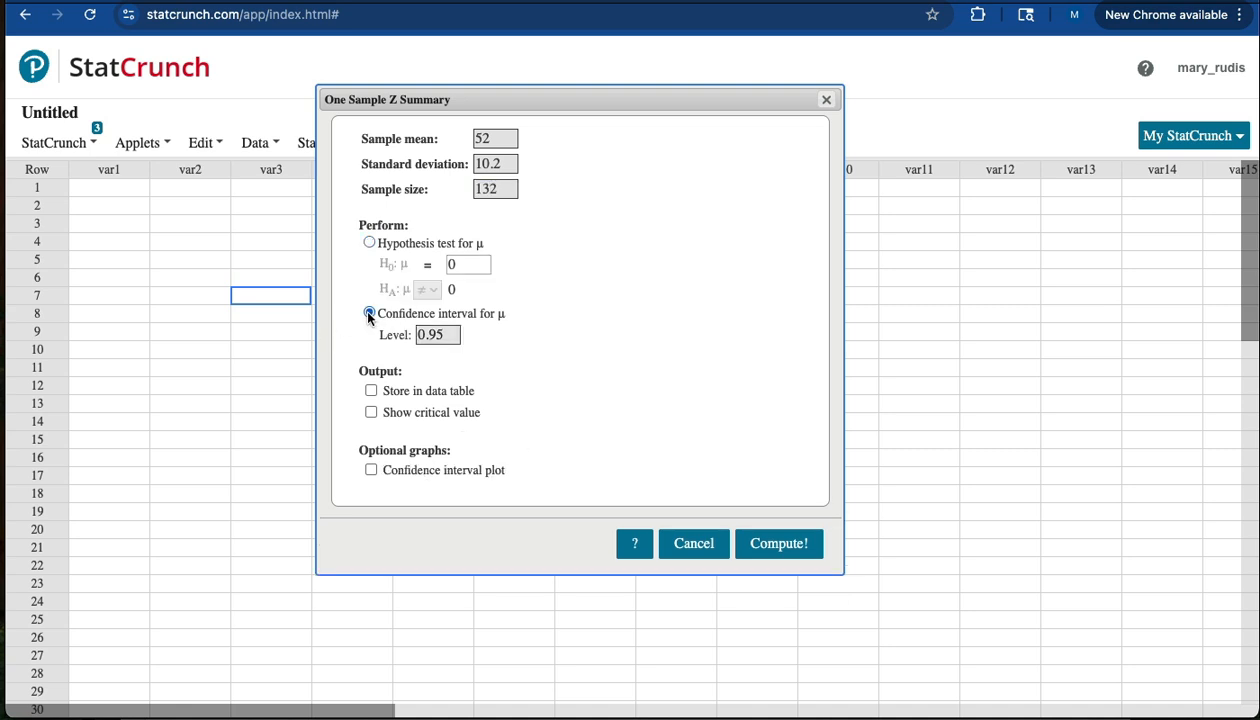
pyautogui.doubleClick(452, 336)
pyautogui.write('0.92')
pyautogui.click(371, 412)
pyautogui.click(766, 542)
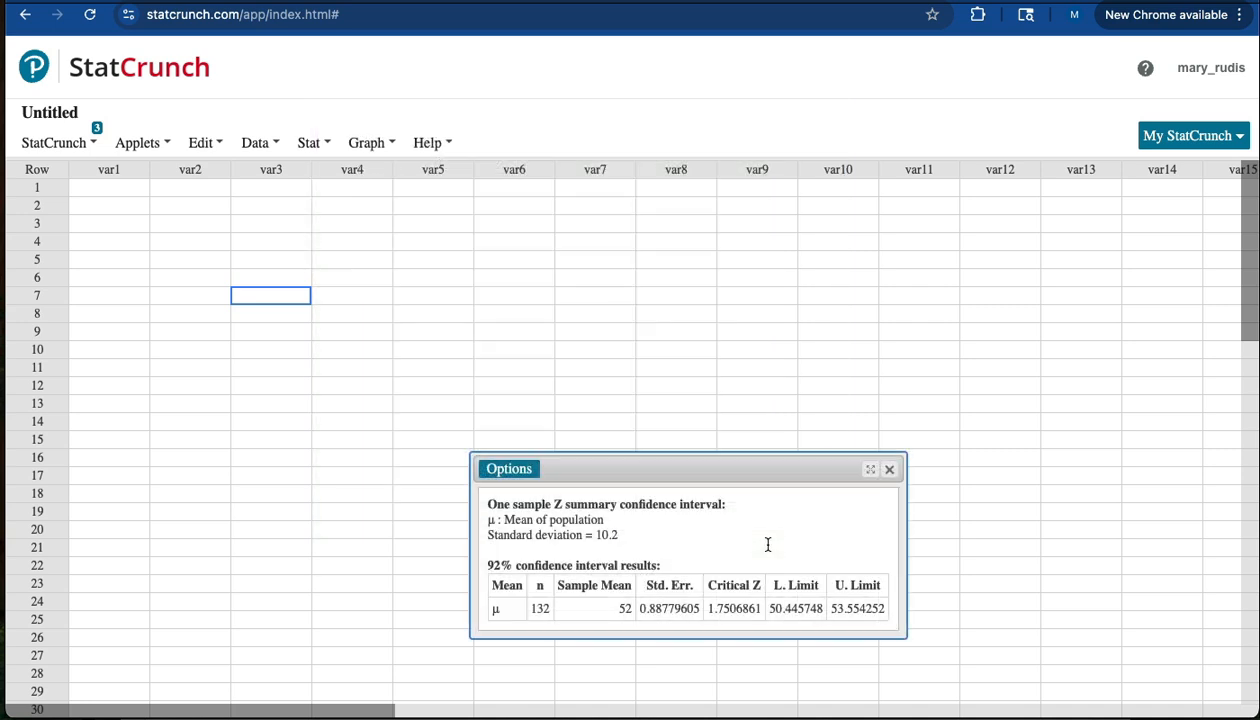
# Enlarge the confidence interval results window, magnify the browser page to 150% and reposition the results so they are fully readable.
pyautogui.moveTo(647, 467); pyautogui.dragTo(466, 298)
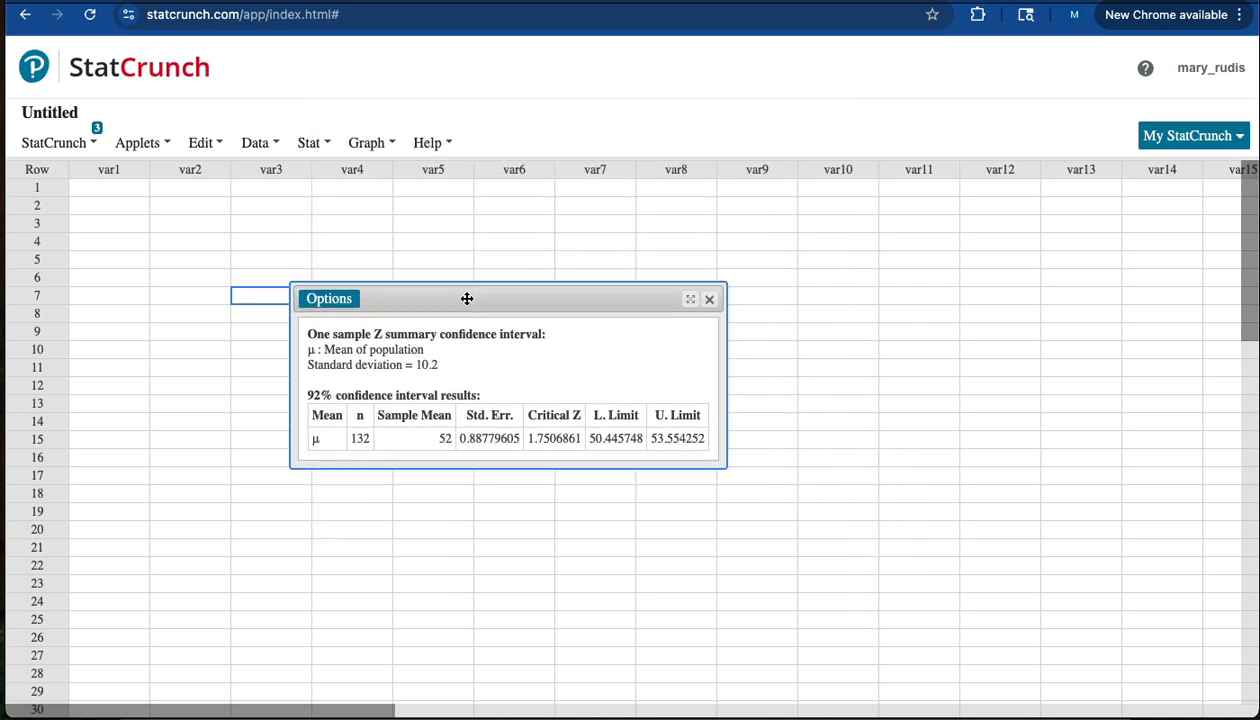
pyautogui.moveTo(726, 468); pyautogui.dragTo(765, 500)
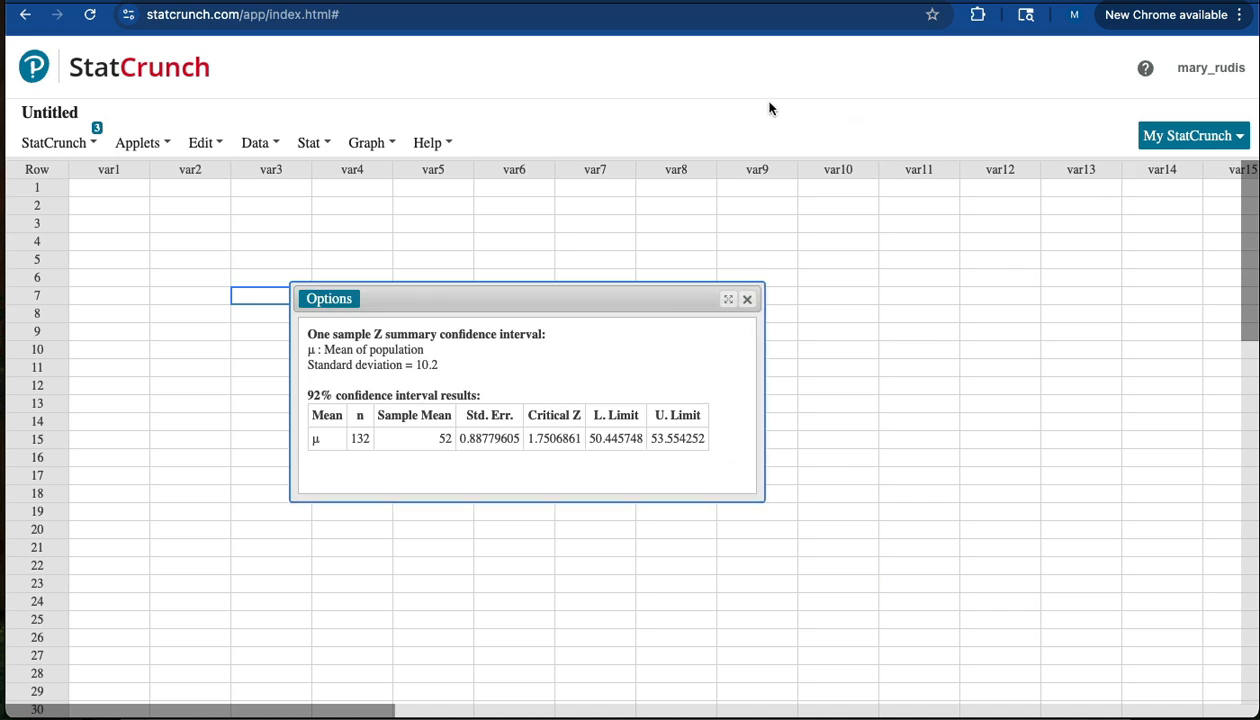
pyautogui.click(1238, 15)
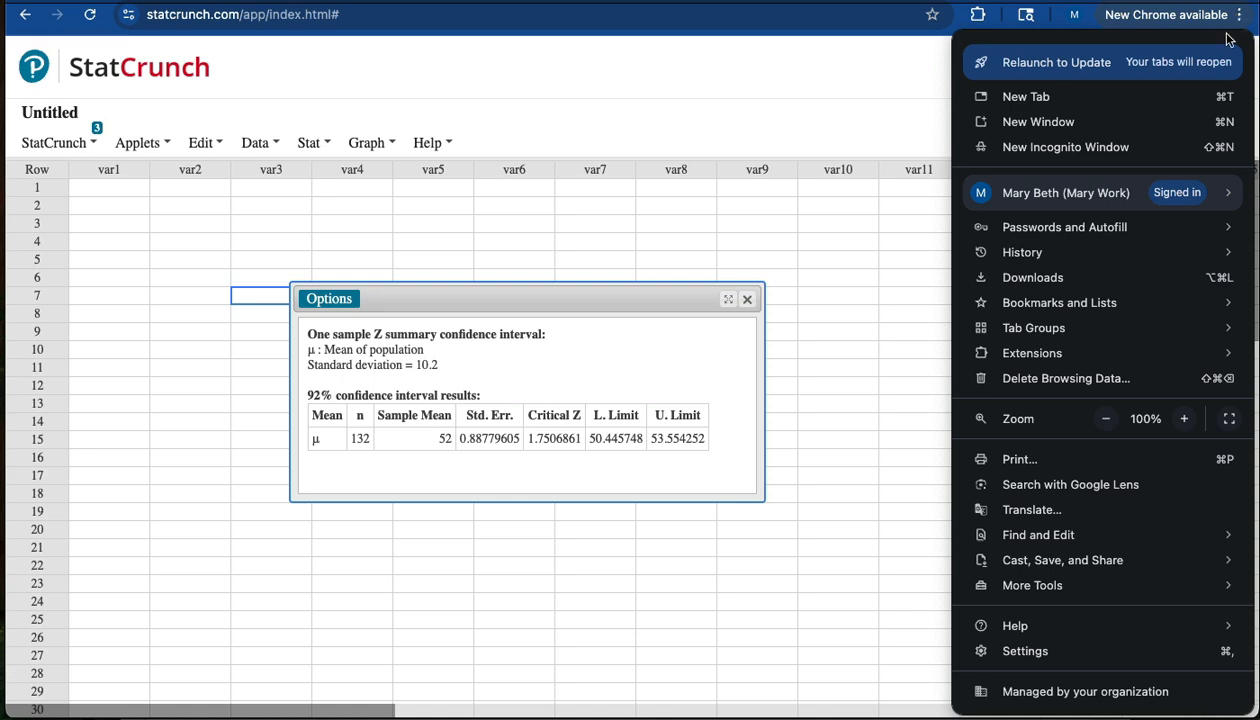
pyautogui.click(1184, 419)
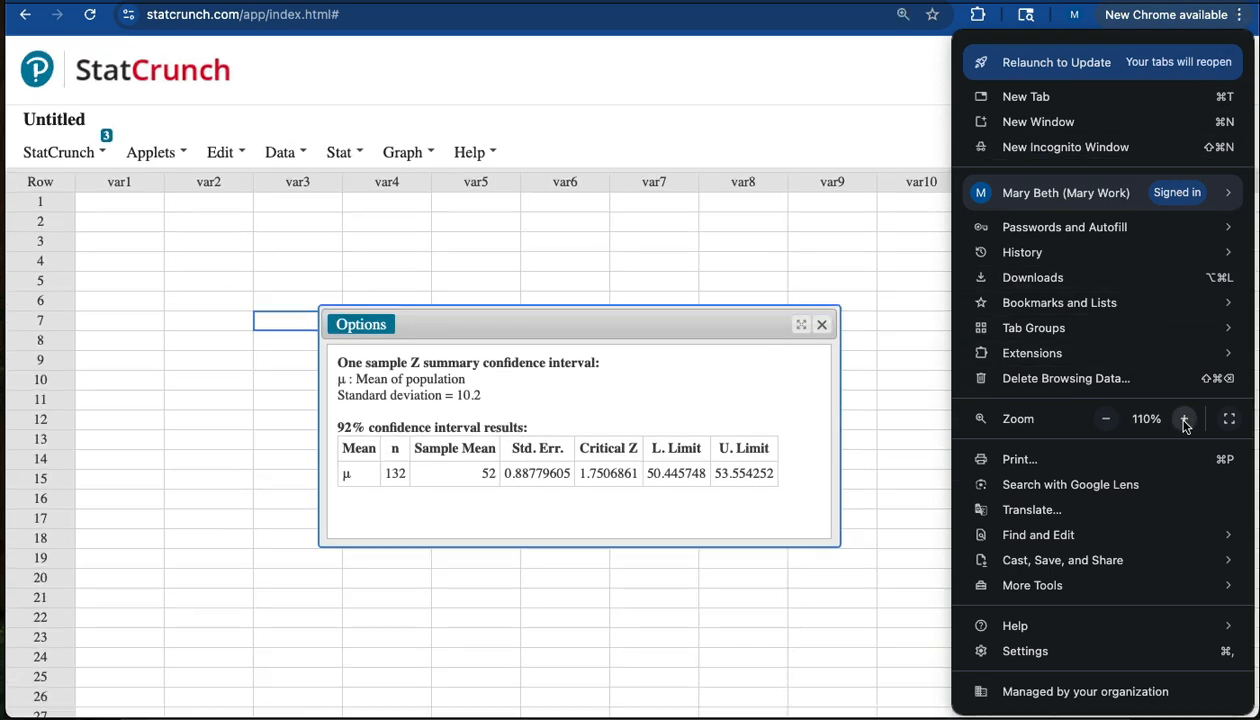
pyautogui.click(1184, 419)
pyautogui.click(1184, 419)
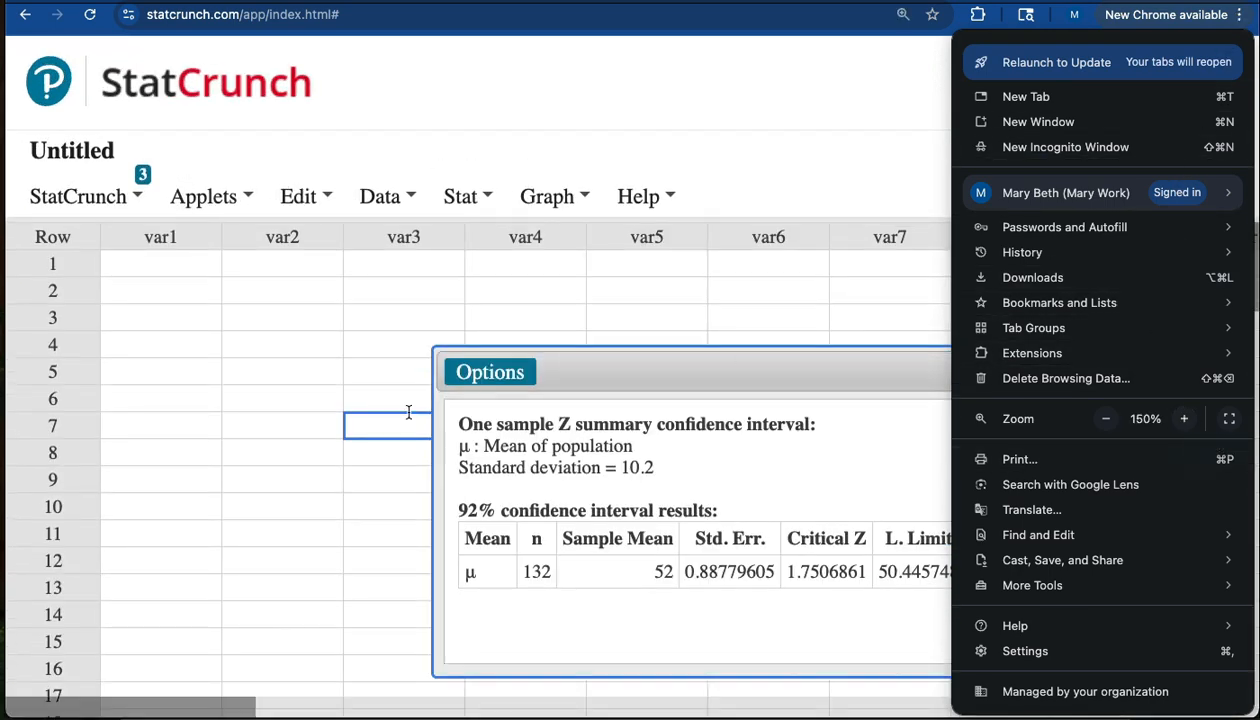
pyautogui.click(320, 466)
pyautogui.moveTo(721, 372); pyautogui.dragTo(493, 254)
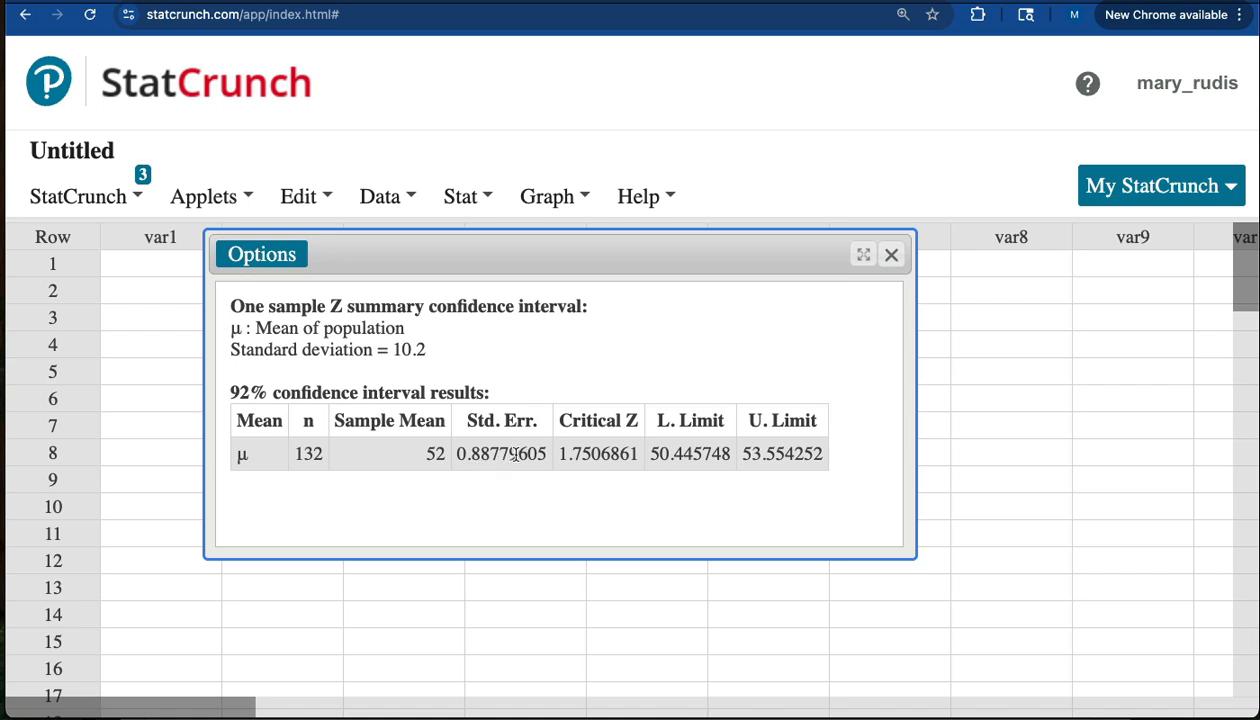
# Examine the standard error, critical Z, lower limit and upper limit in the results table, highlighting the values of interest.
pyautogui.moveTo(509, 453); pyautogui.dragTo(471, 453)
pyautogui.click(605, 453)
pyautogui.moveTo(691, 453); pyautogui.dragTo(649, 455)
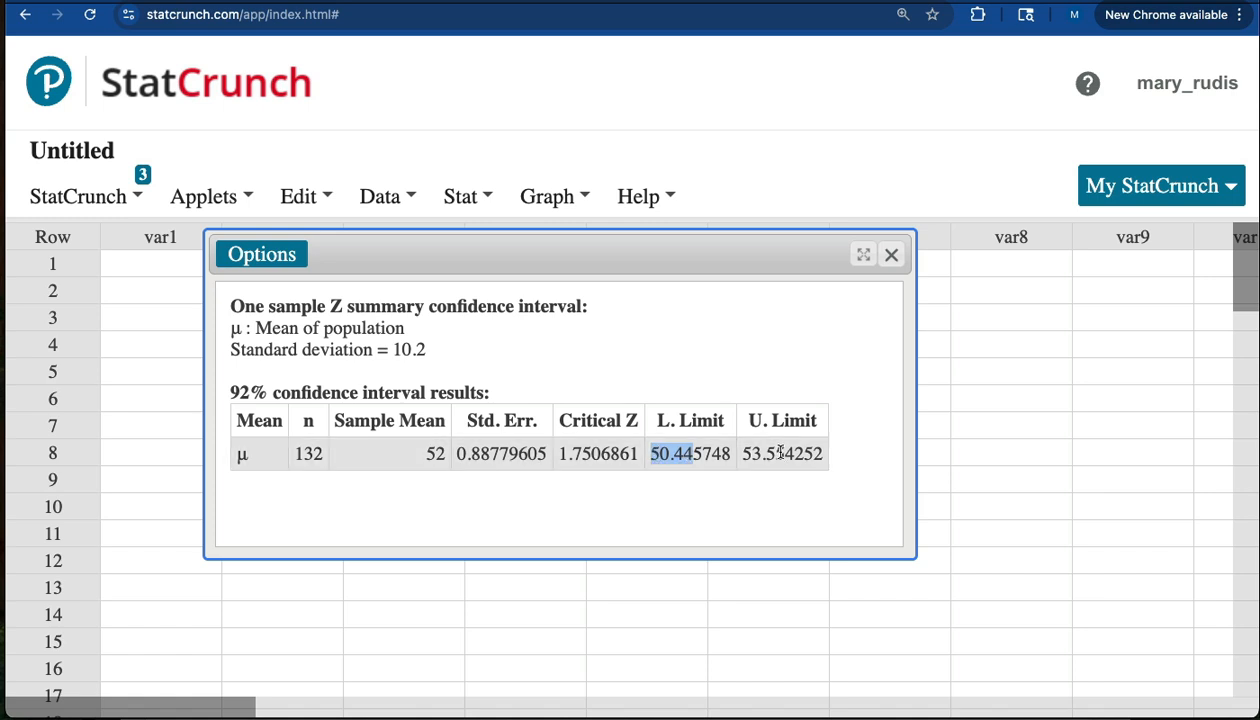
pyautogui.moveTo(776, 453); pyautogui.dragTo(740, 453)
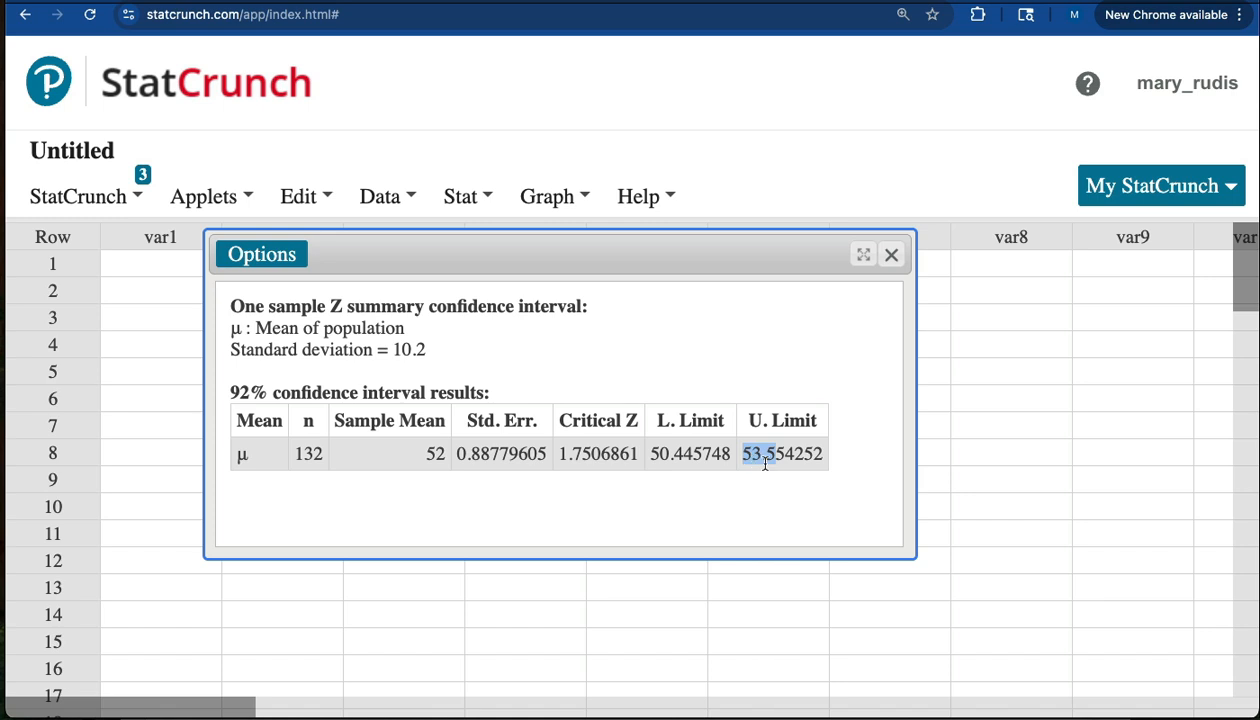
pyautogui.doubleClick(756, 454)
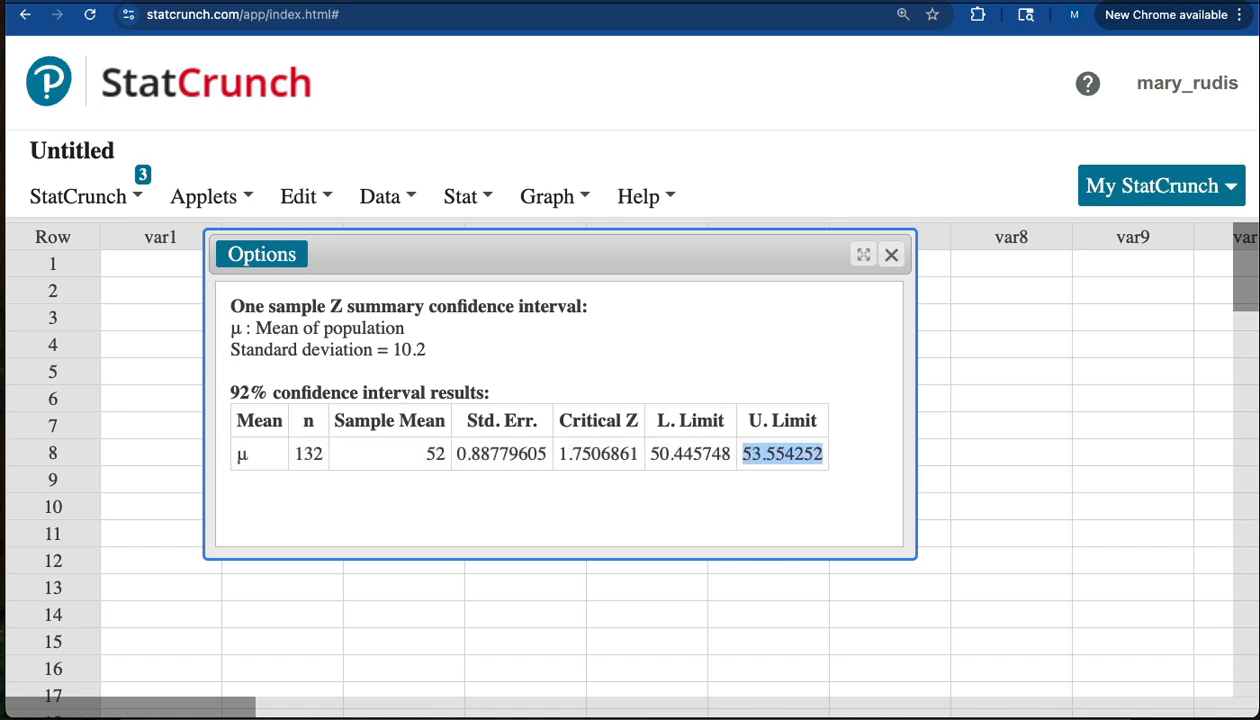
# Switch to the Word worksheet, bring it fully into view and reveal Part 3's hidden margin-of-error answer by colouring its text black.
pyautogui.click(706, 717)
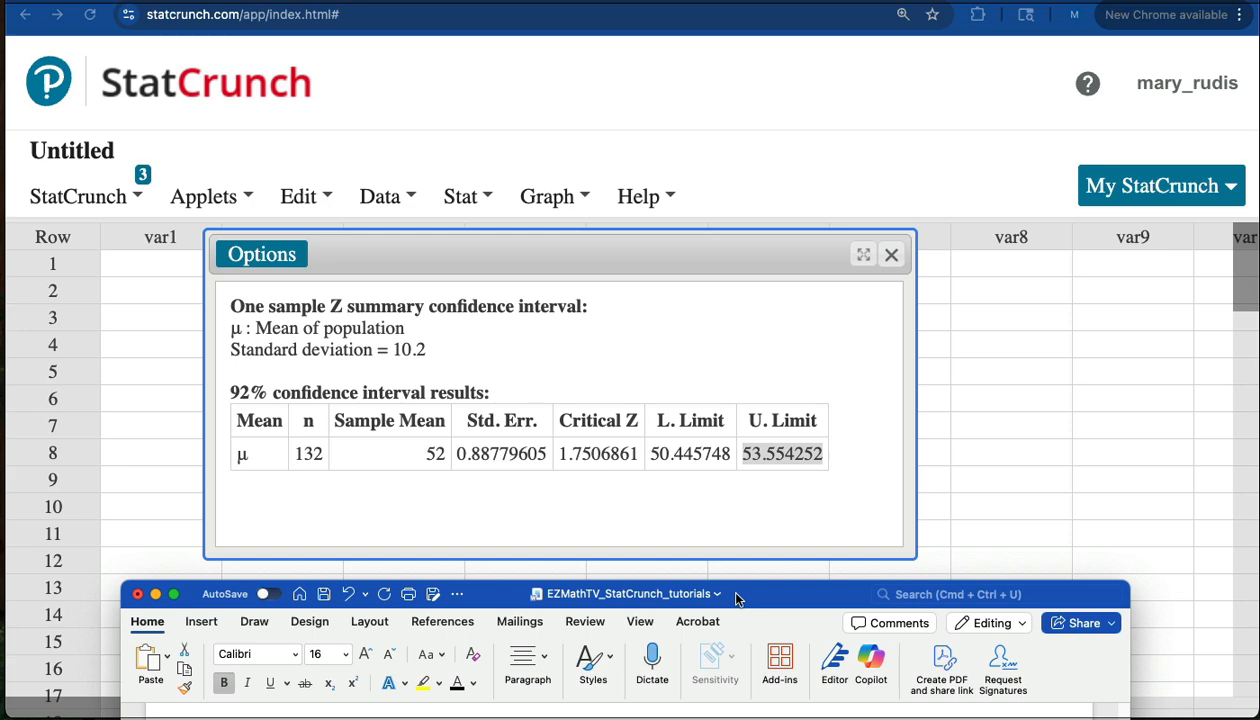
pyautogui.moveTo(735, 592); pyautogui.dragTo(763, 117)
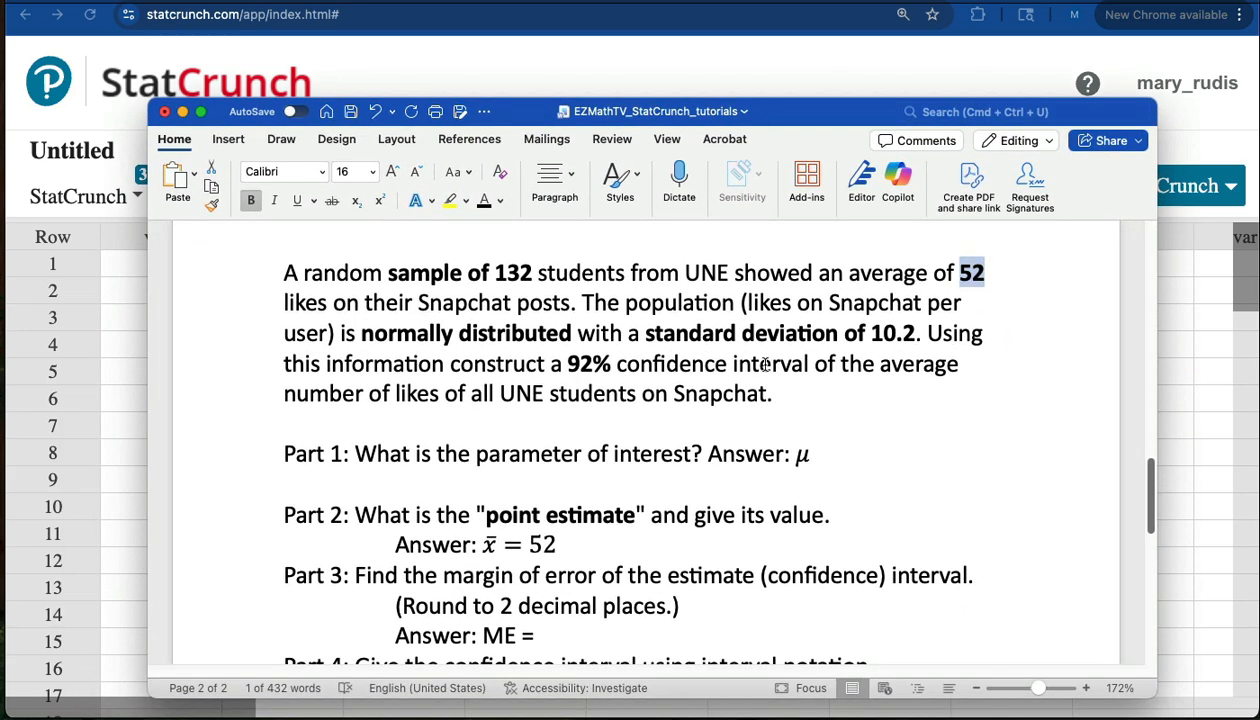
pyautogui.scroll(-1, 705, 465)
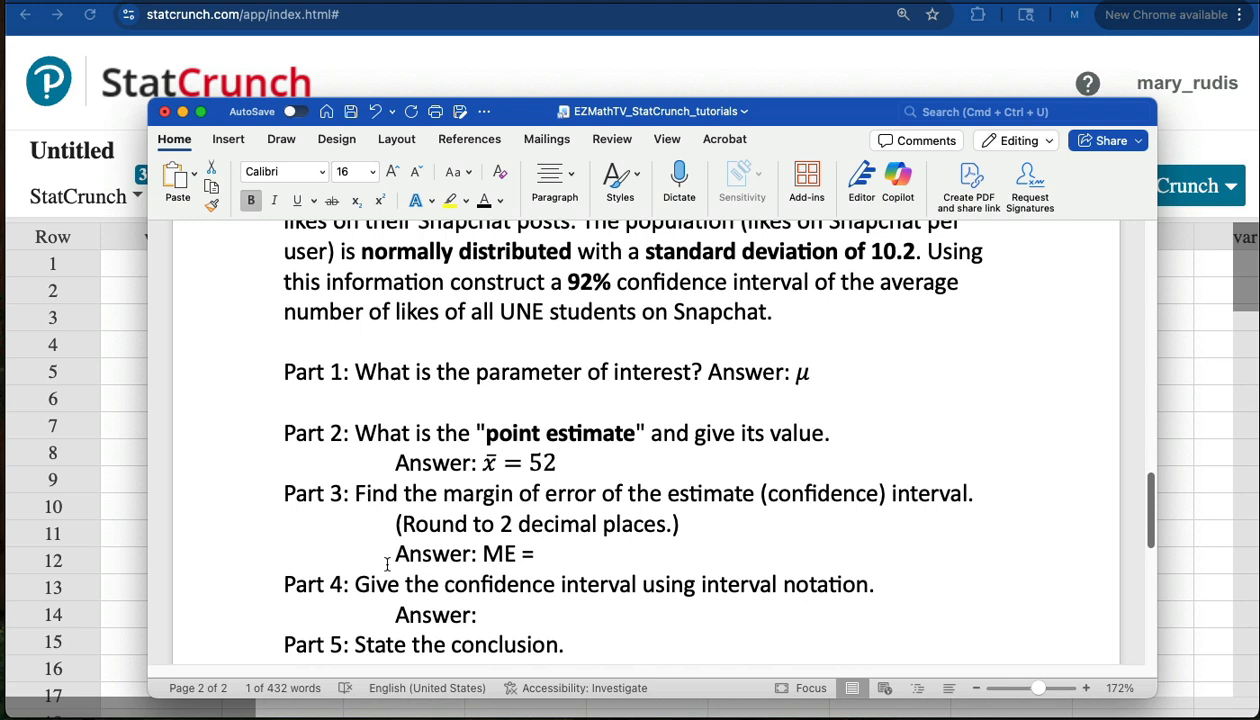
pyautogui.doubleClick(530, 553)
pyautogui.moveTo(560, 550); pyautogui.dragTo(962, 540)
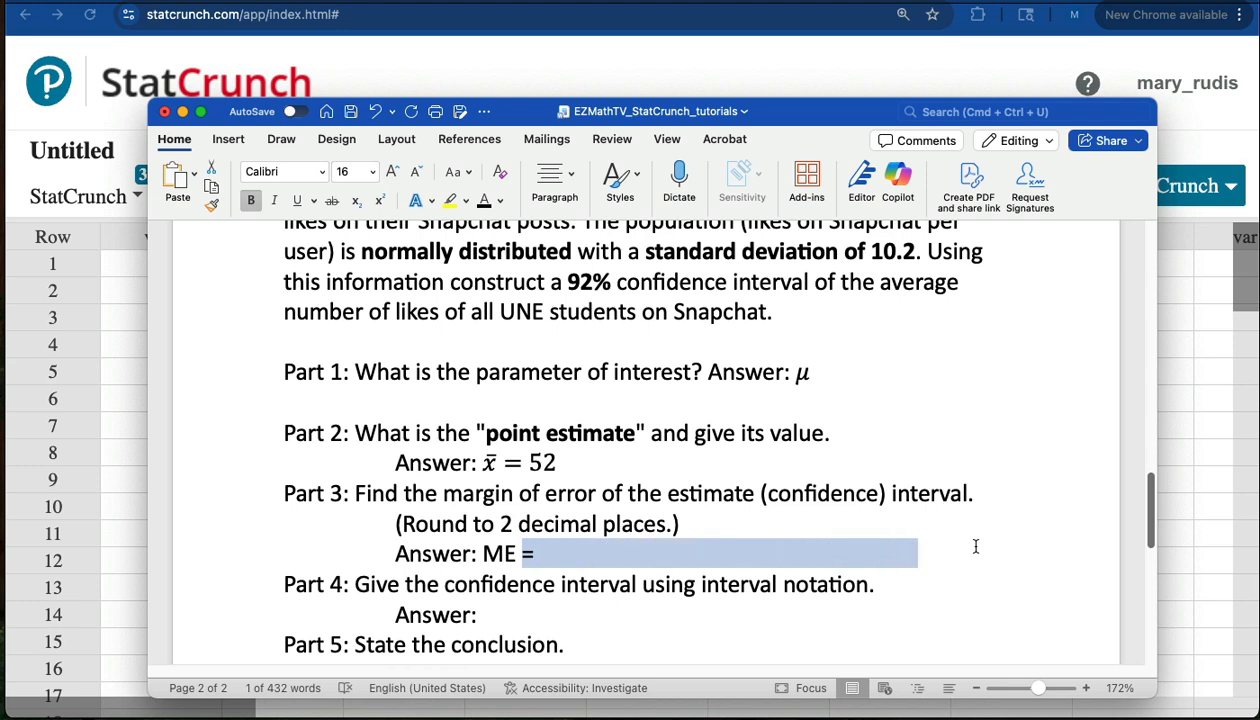
pyautogui.click(485, 203)
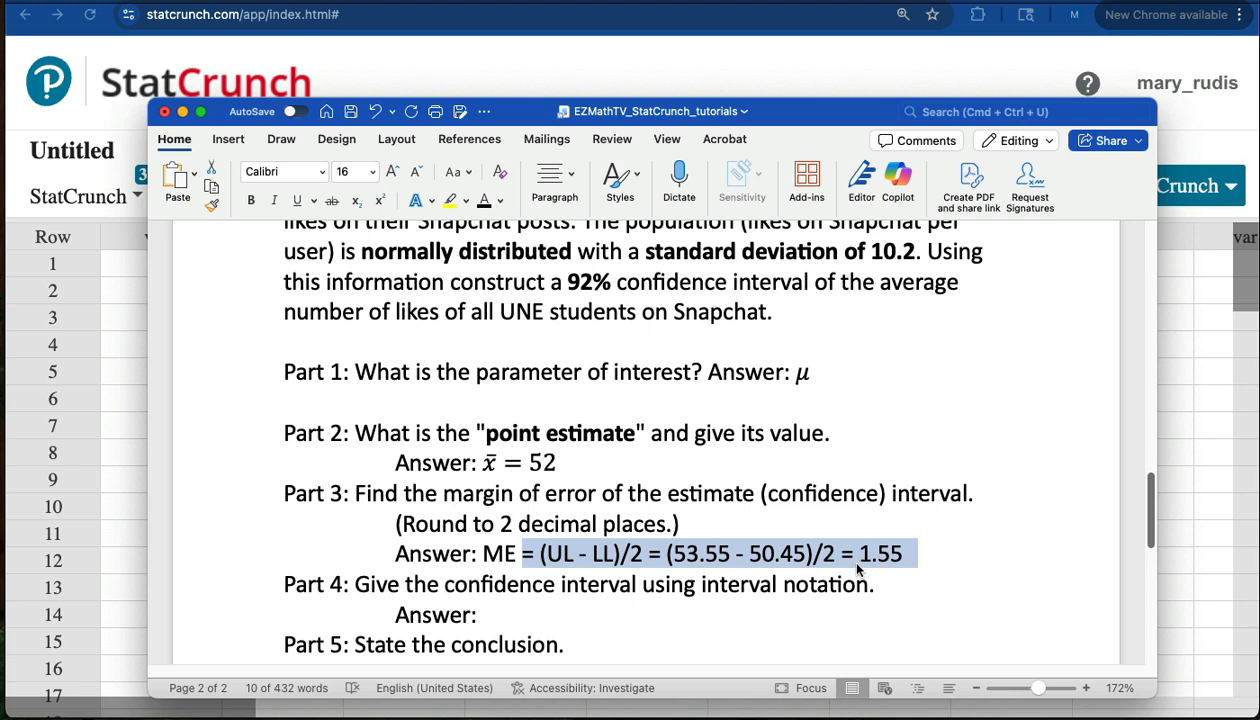
# Reveal the hidden interval-notation answer in Part 4 by colouring its text black.
pyautogui.click(488, 614)
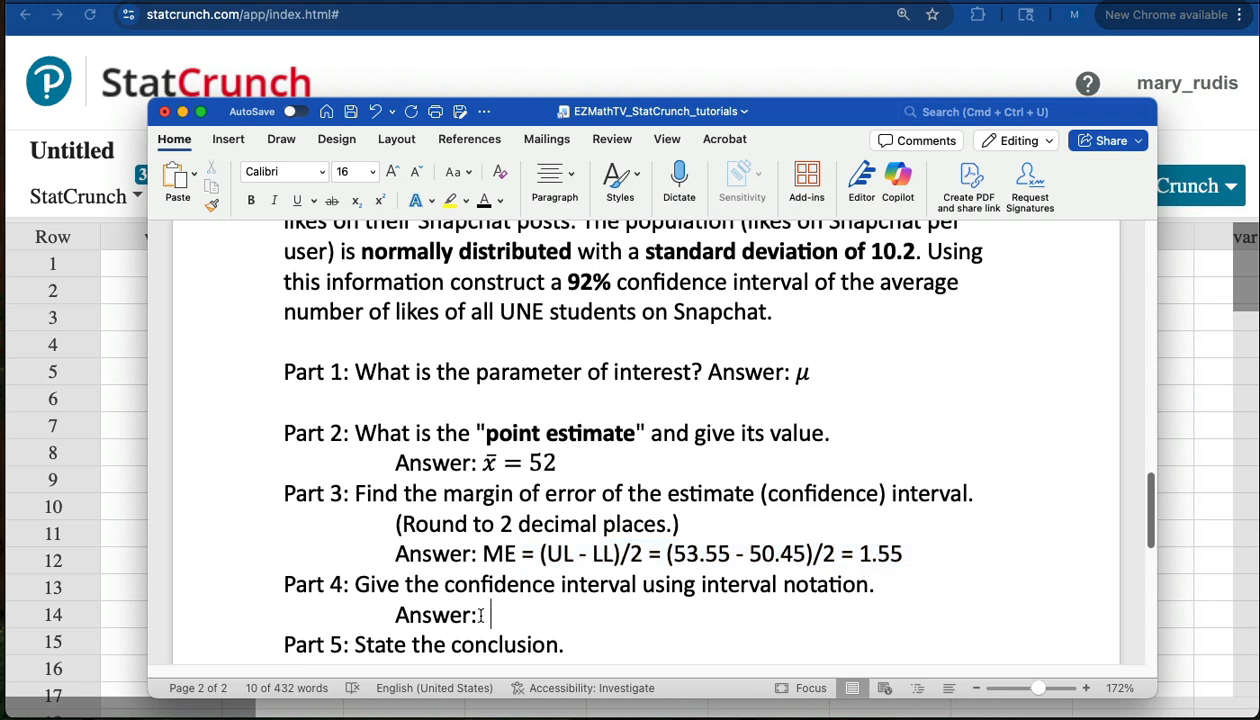
pyautogui.moveTo(484, 614); pyautogui.dragTo(920, 617)
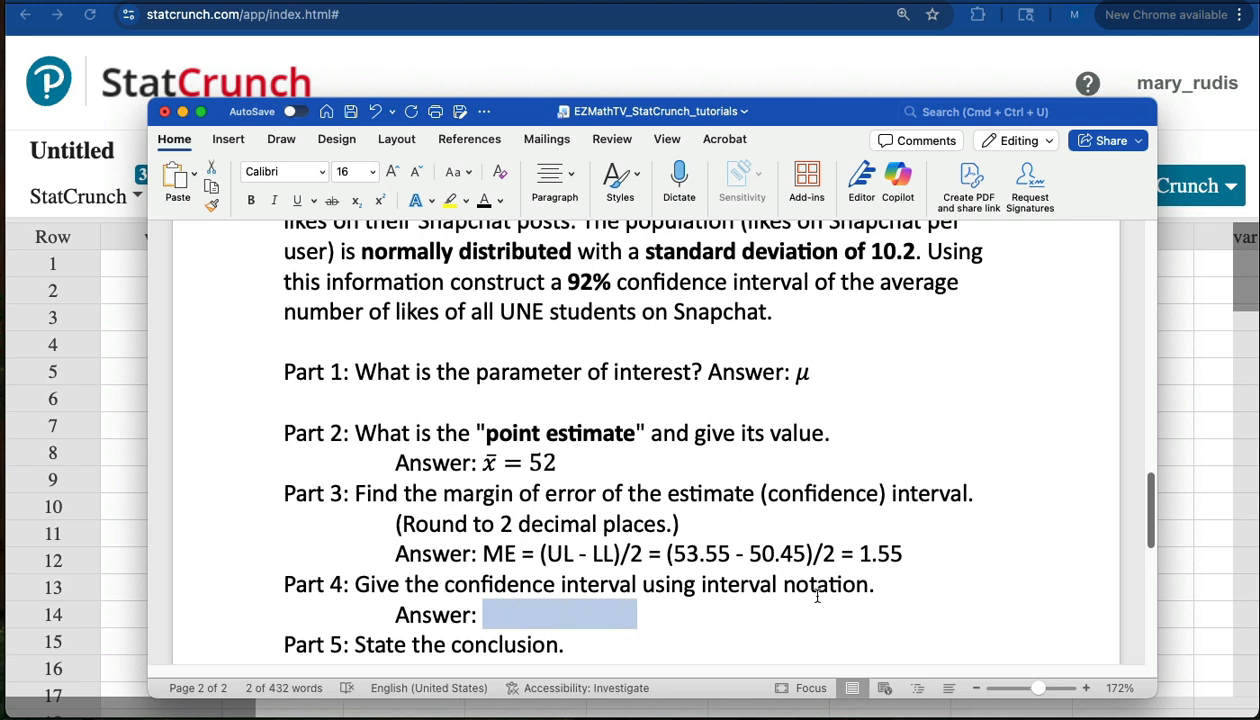
pyautogui.moveTo(478, 614); pyautogui.dragTo(637, 614)
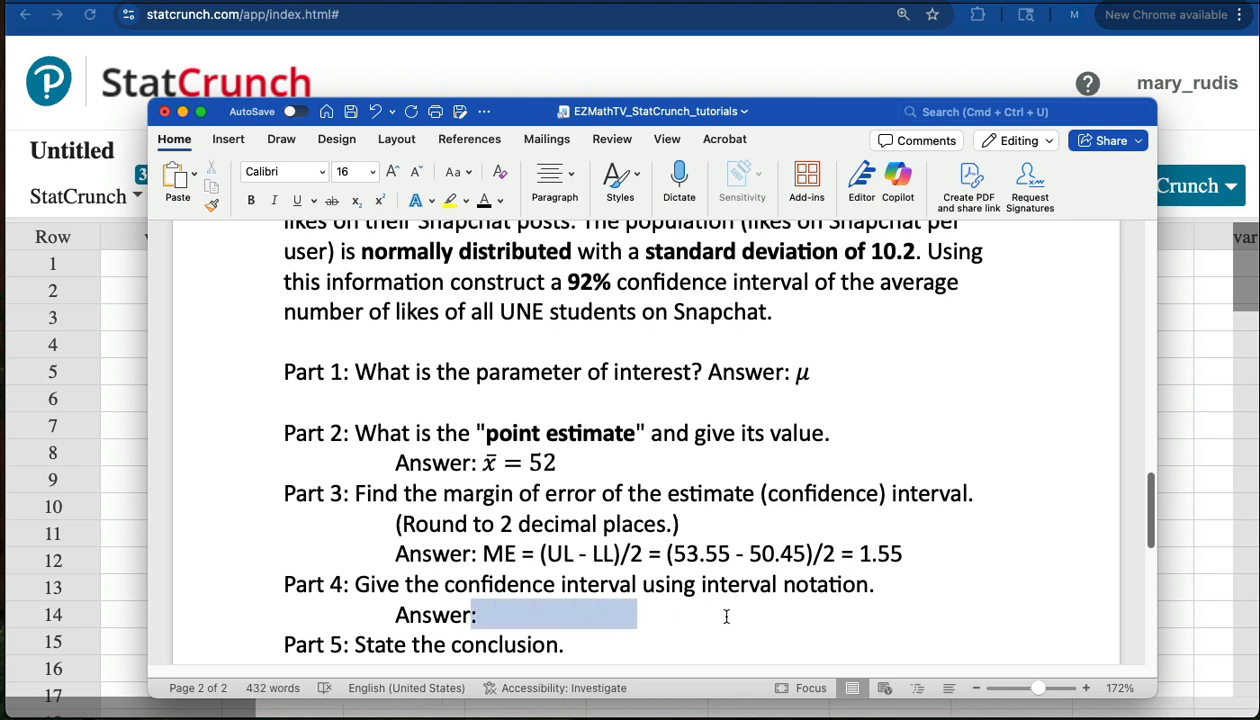
pyautogui.click(482, 202)
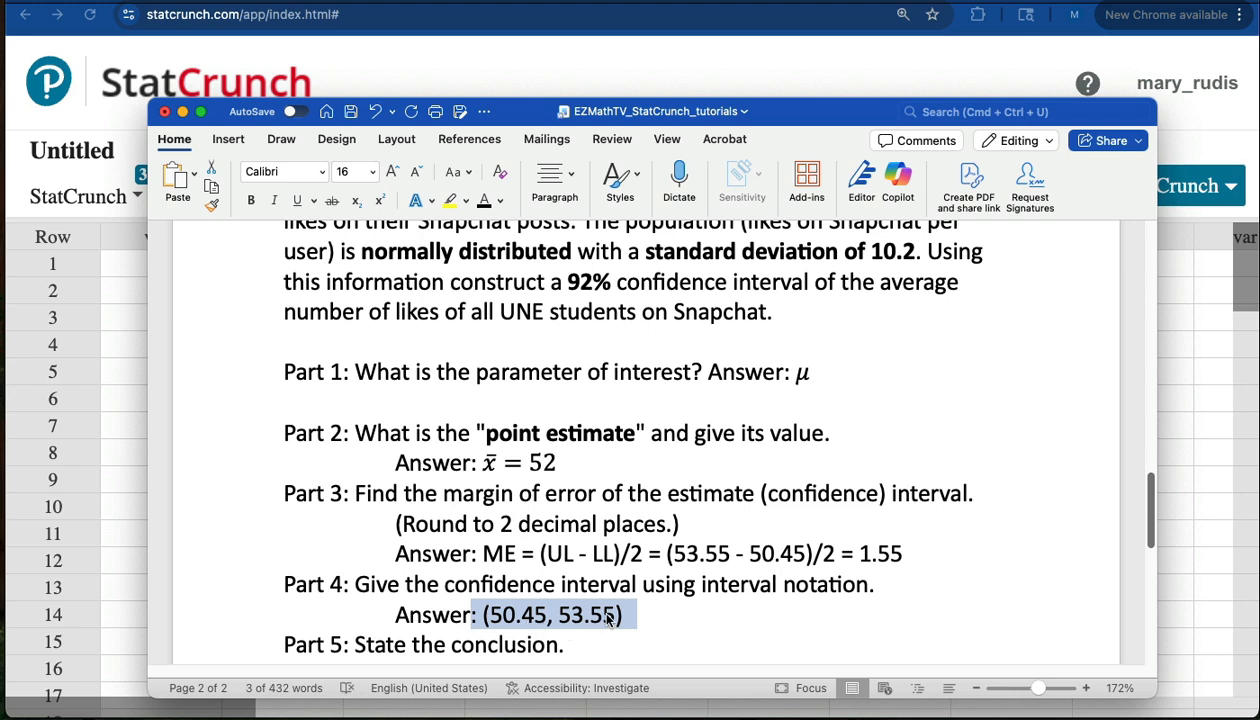
# Reveal the hidden conclusion in Part 5 by colouring the full answer text black.
pyautogui.scroll(-3, 606, 555)
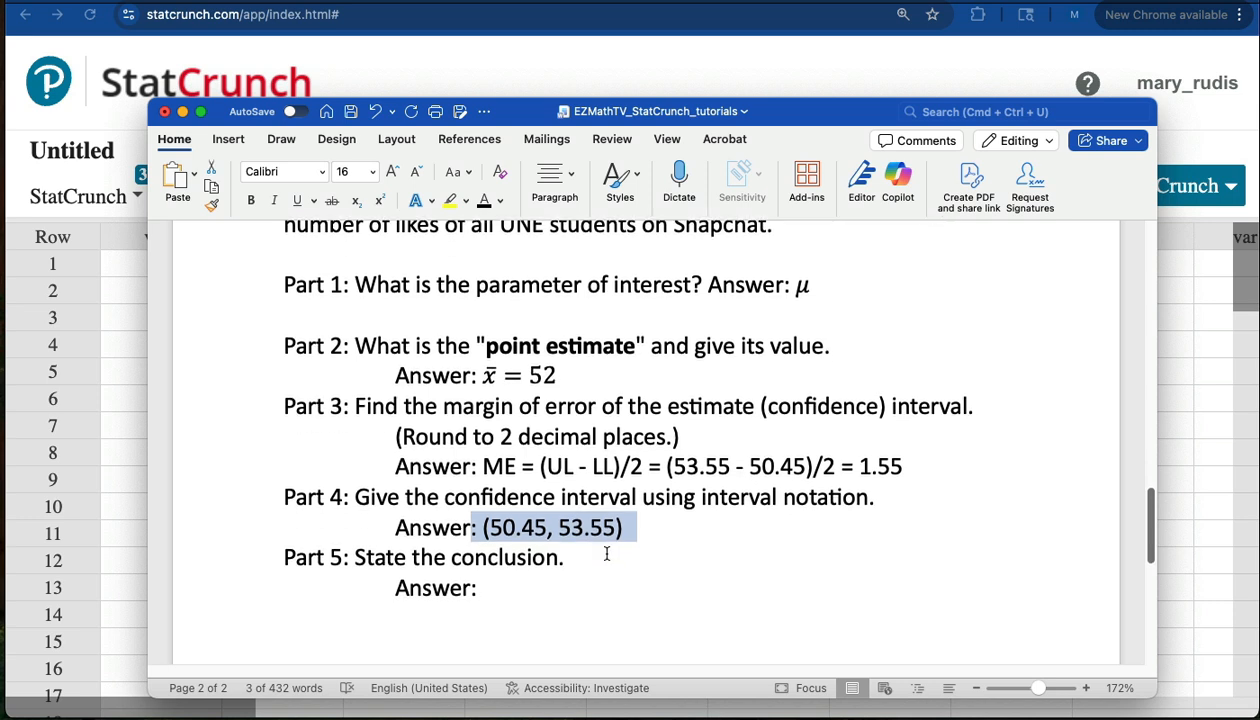
pyautogui.scroll(-1, 606, 554)
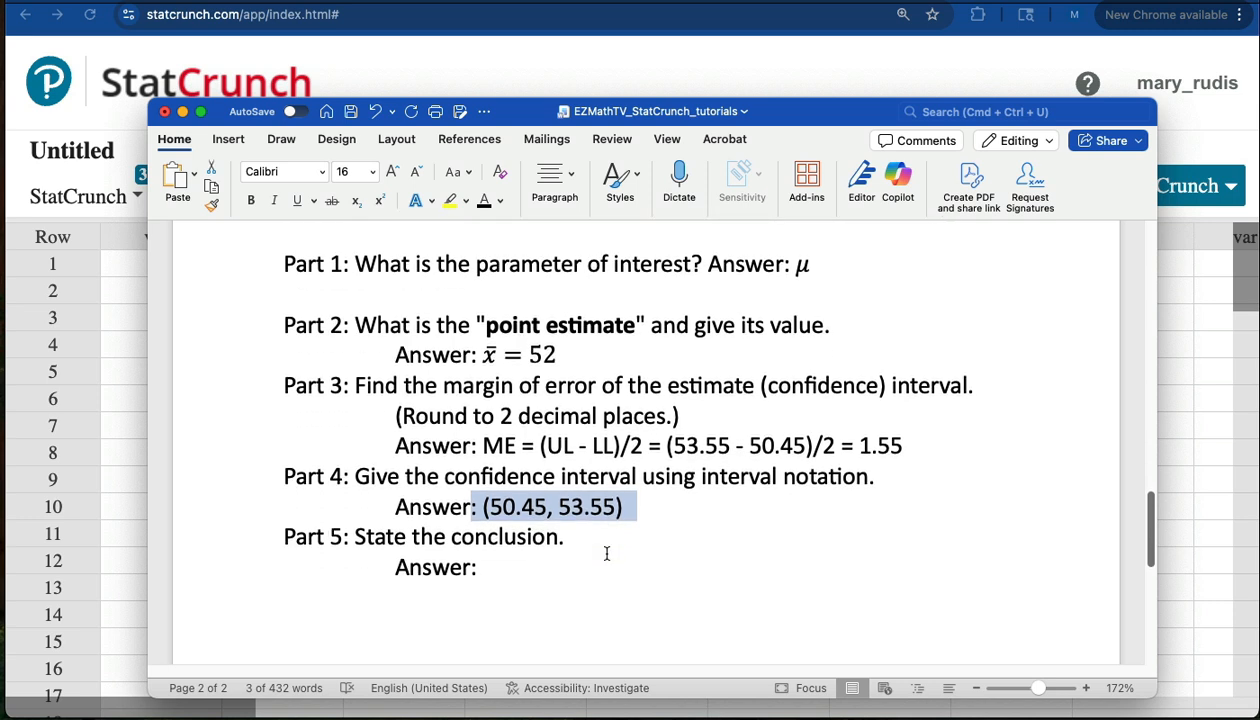
pyautogui.moveTo(481, 567); pyautogui.dragTo(950, 636)
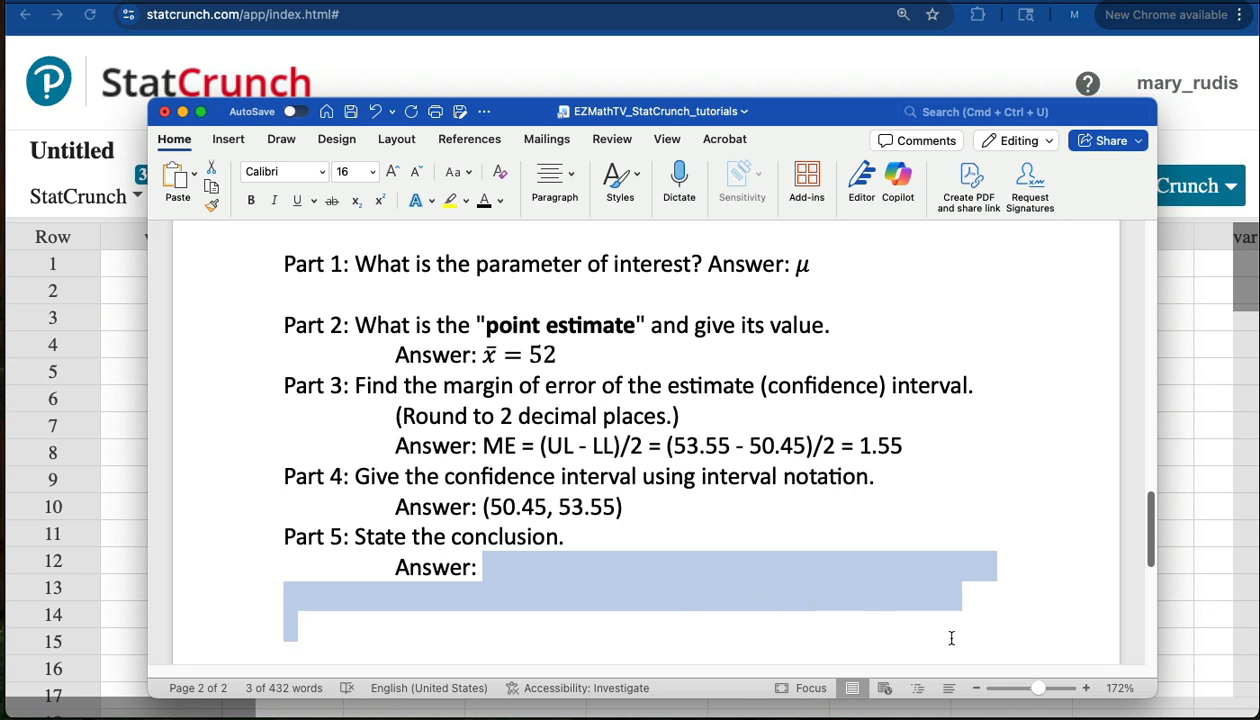
pyautogui.click(482, 201)
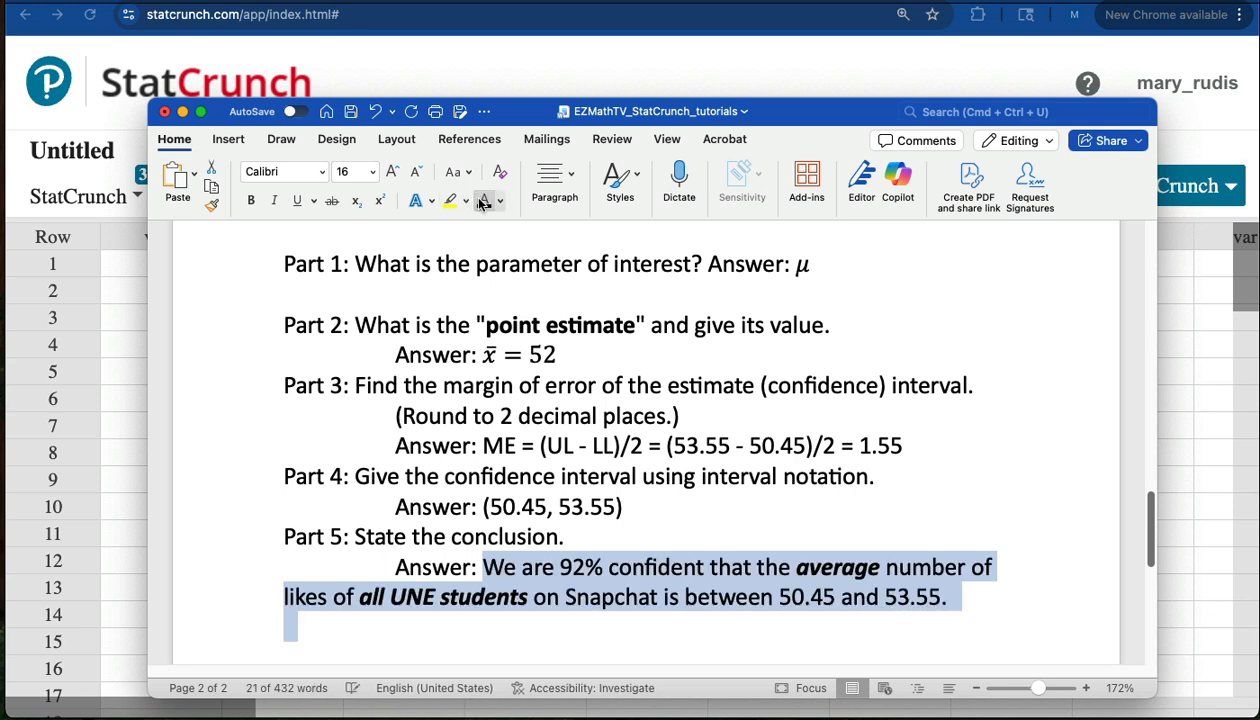